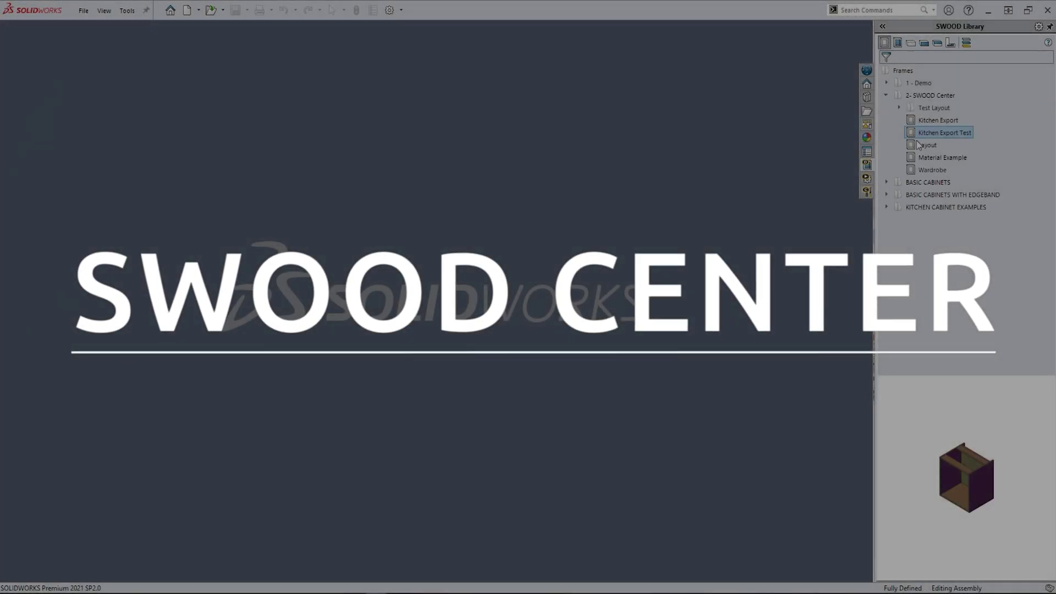
Open the Kitchen Export Test cabinet assembly from the SWOOD Library's 2- SWOOD Center folder.
{"action": "right_click", "coordinate": [941, 133]}
{"action": "left_click", "coordinate": [907, 136]}
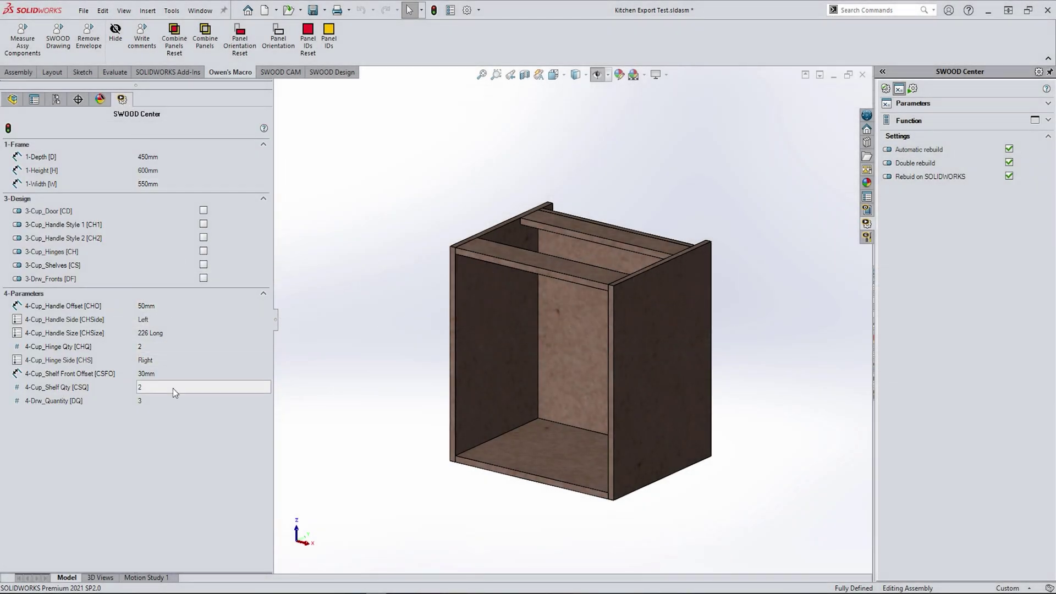
Add an exposed boolean parameter 3-Legs in 3-Design, linked to Legs1, and view the Model definition.
{"action": "left_click", "coordinate": [912, 103]}
{"action": "left_click", "coordinate": [913, 103]}
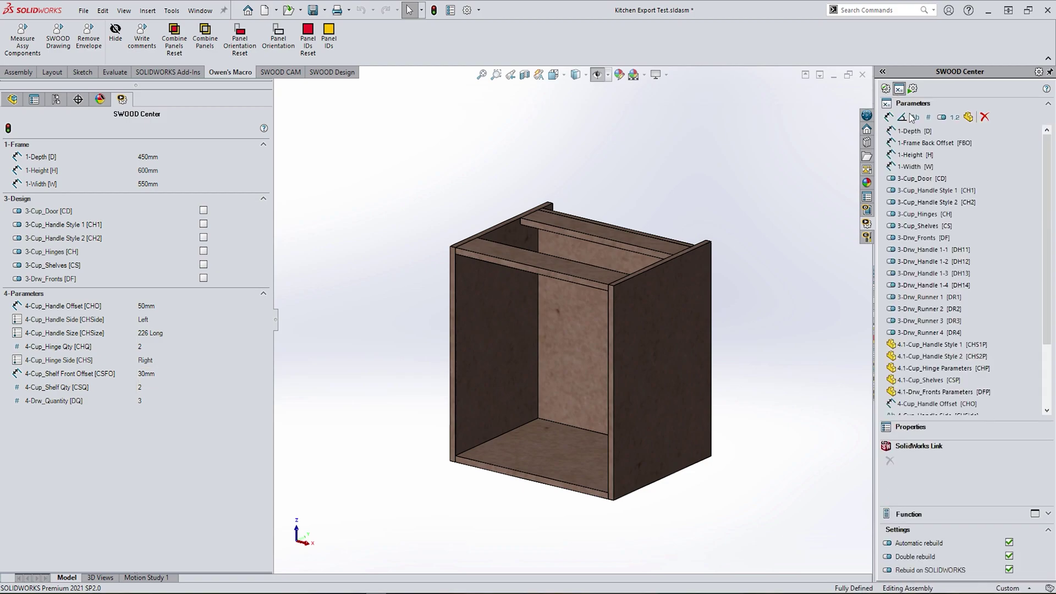
{"action": "left_click", "coordinate": [942, 116]}
{"action": "type", "text": "3"}
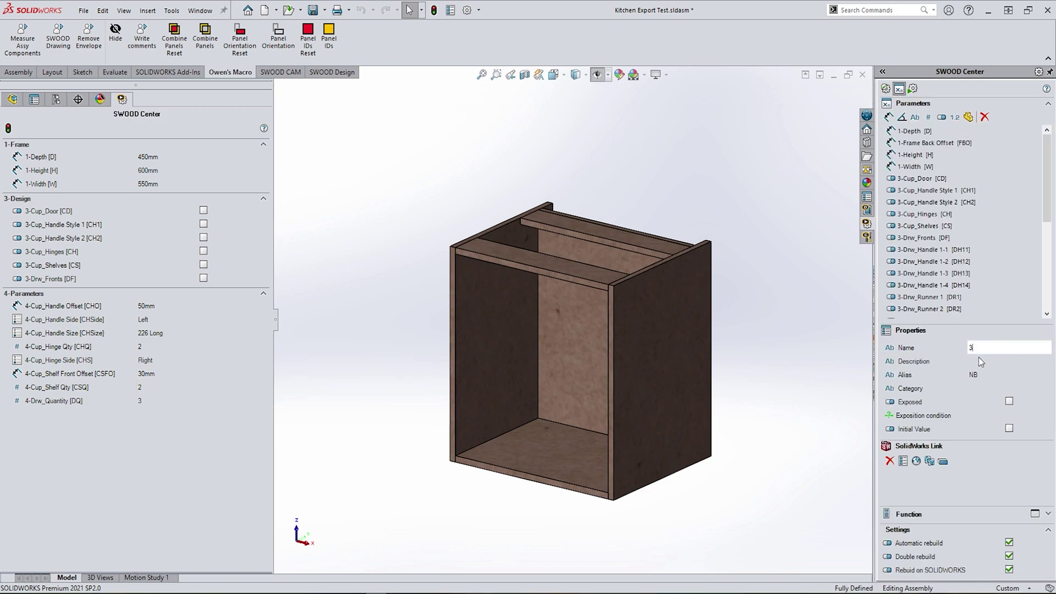
{"action": "type", "text": "-Legs"}
{"action": "key", "text": "Tab"}
{"action": "key", "text": "Tab"}
{"action": "key", "text": "Tab"}
{"action": "type", "text": "3"}
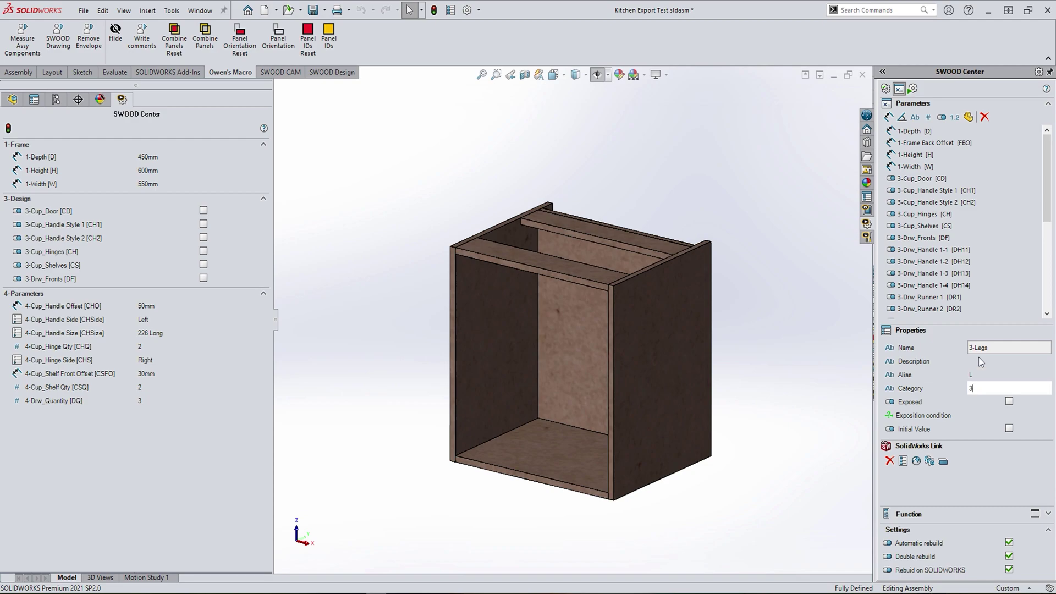
{"action": "left_click", "coordinate": [1008, 402]}
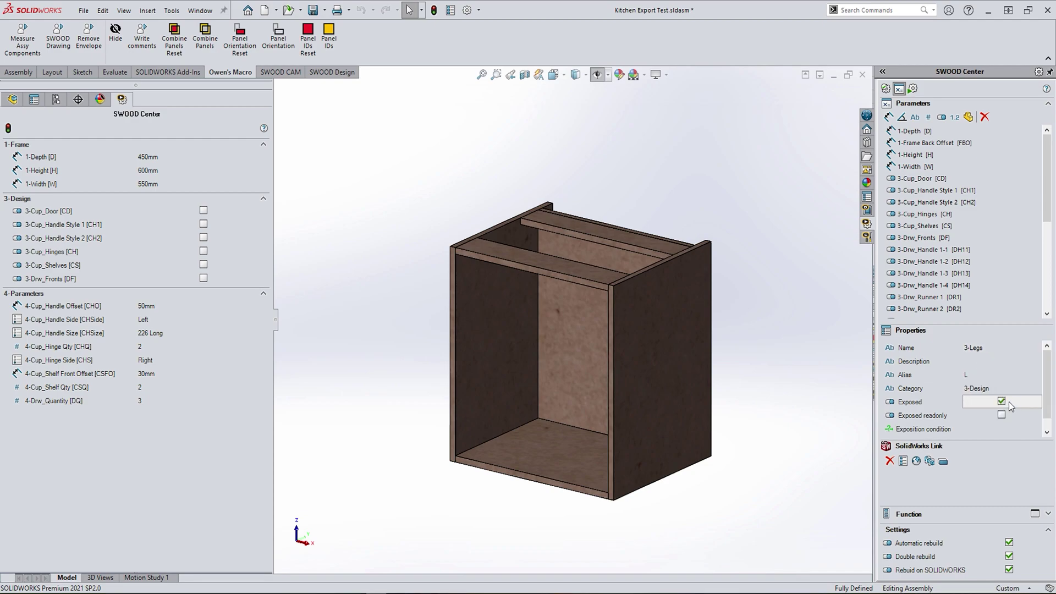
{"action": "left_click", "coordinate": [929, 461]}
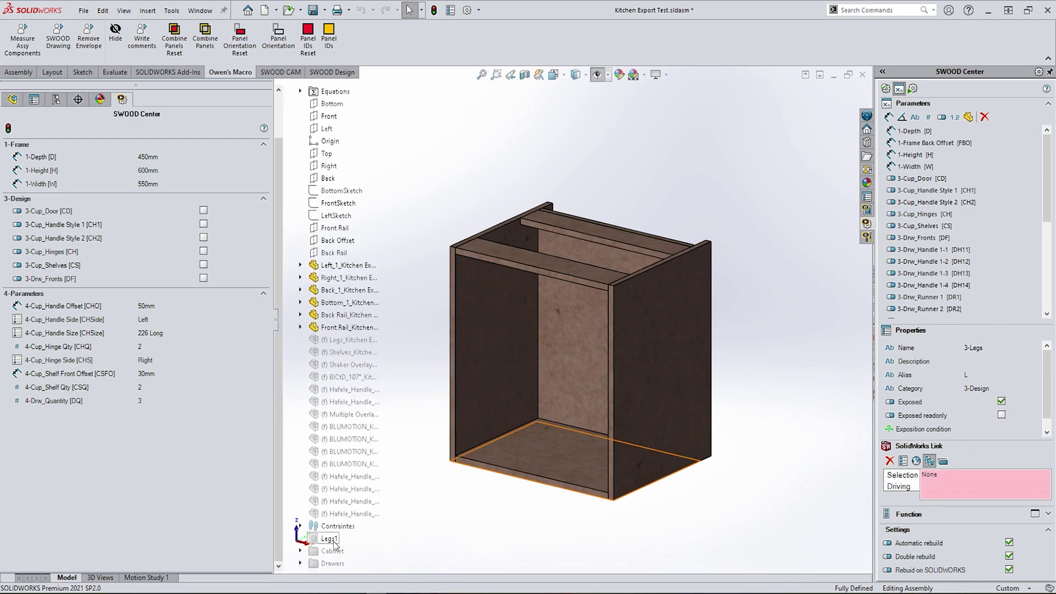
{"action": "left_click", "coordinate": [334, 541]}
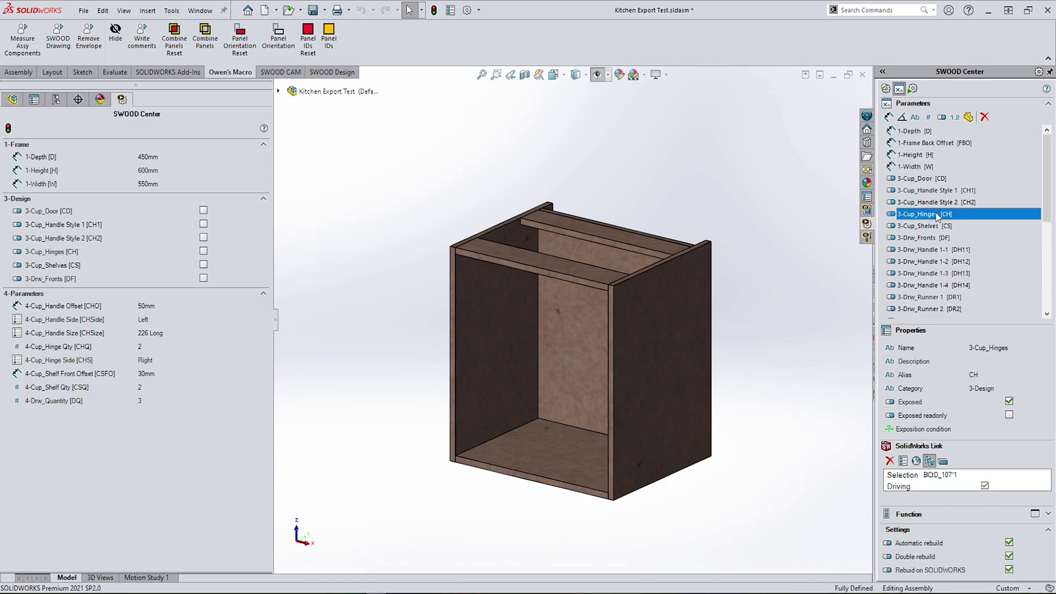
{"action": "left_click", "coordinate": [899, 89]}
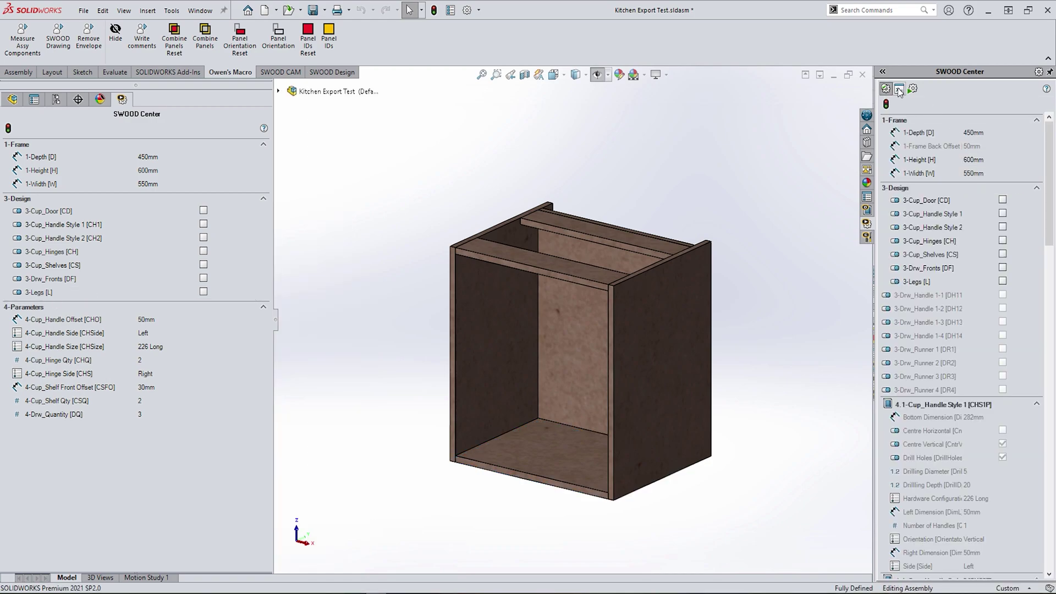
Add an exposed object parameter 4.1-Leg Parameters (alias LP), linked to the Legs1 model.
{"action": "left_click", "coordinate": [900, 89]}
{"action": "left_click", "coordinate": [968, 117]}
{"action": "double_click", "coordinate": [1004, 365]}
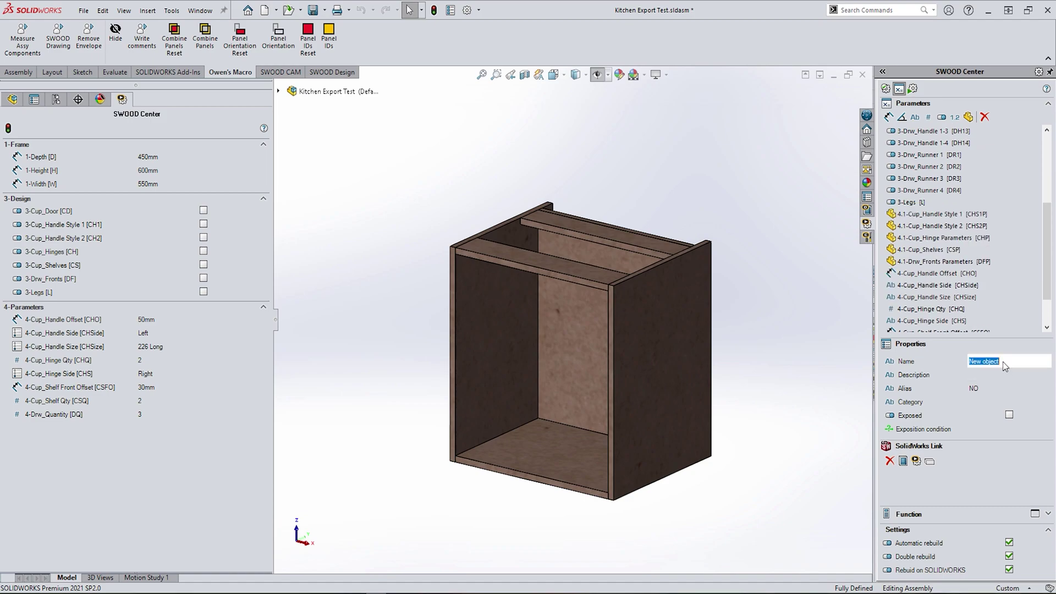
{"action": "type", "text": "4-"}
{"action": "type", "text": "ers"}
{"action": "key", "text": "Return"}
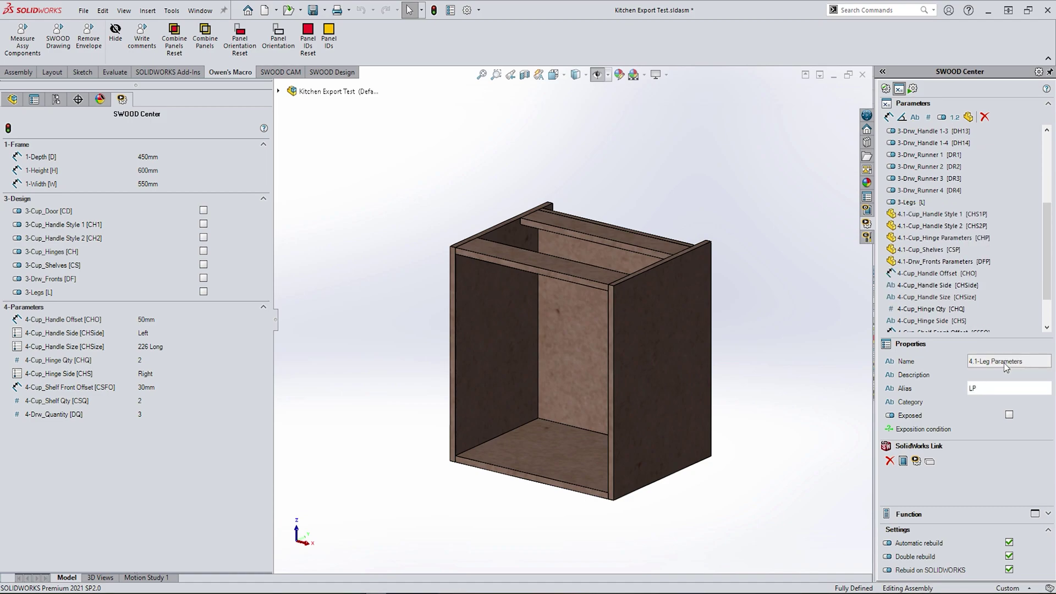
{"action": "left_click", "coordinate": [1002, 414]}
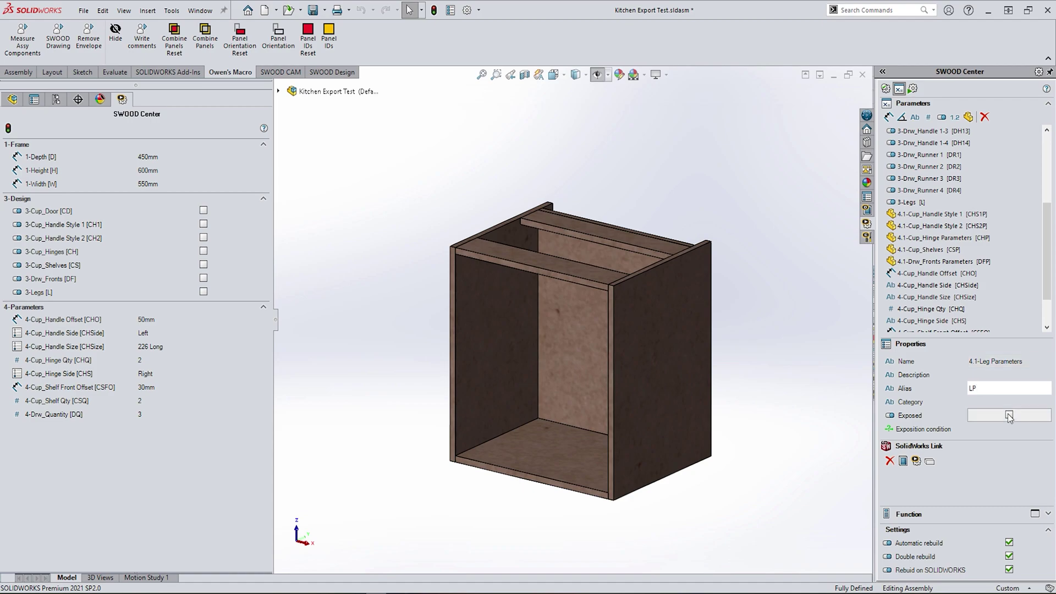
{"action": "left_click", "coordinate": [903, 463]}
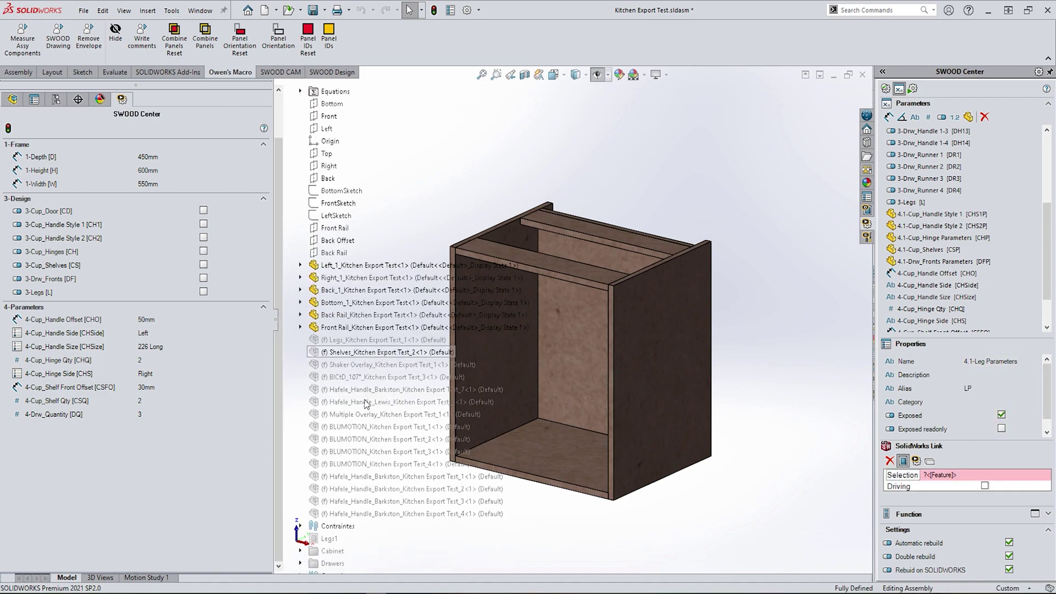
{"action": "left_click", "coordinate": [323, 542]}
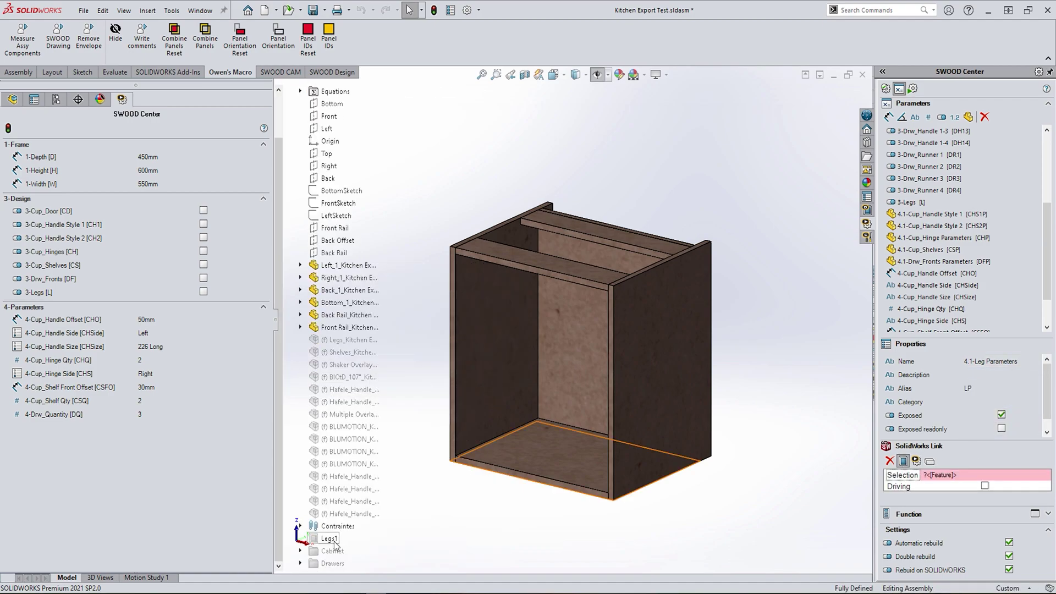
{"action": "left_click", "coordinate": [920, 285]}
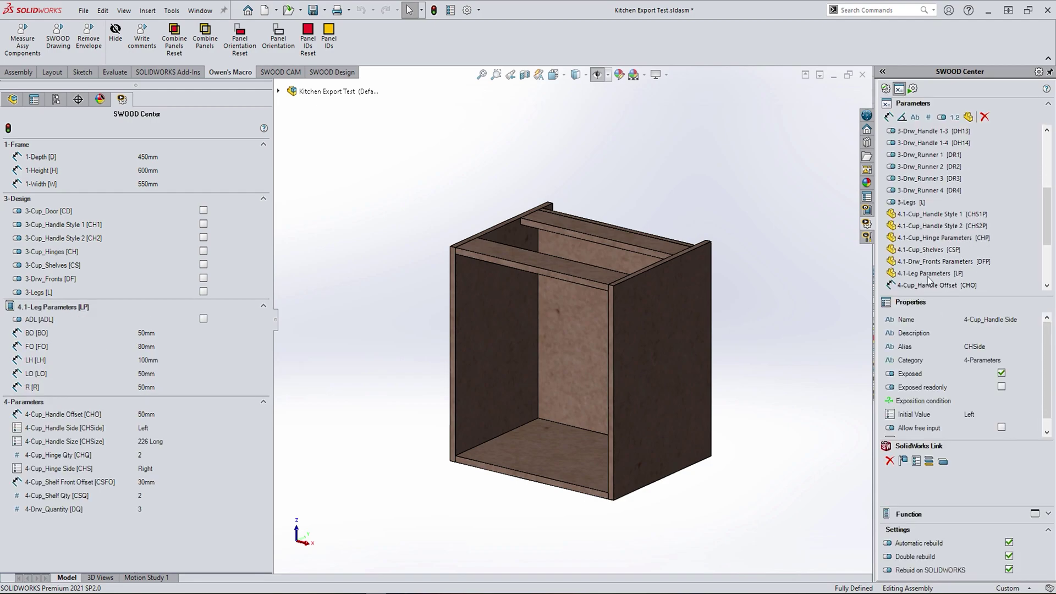
{"action": "left_click", "coordinate": [926, 273]}
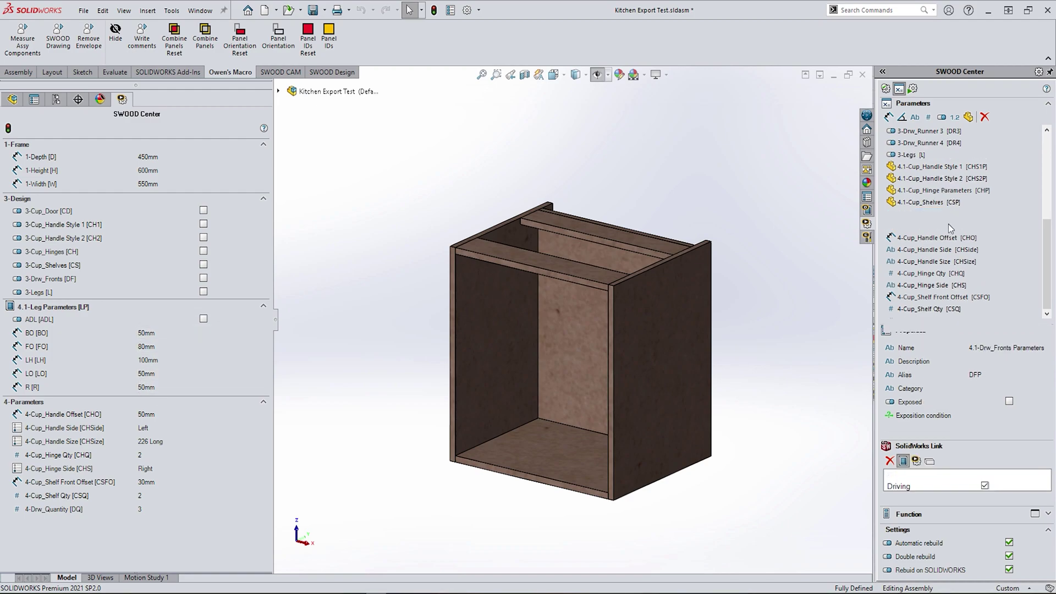
Add an exposed 4-Leg Height distance parameter (alias LH, 0mm) under 4-Parameters.
{"action": "left_click", "coordinate": [936, 249]}
{"action": "left_click", "coordinate": [885, 88]}
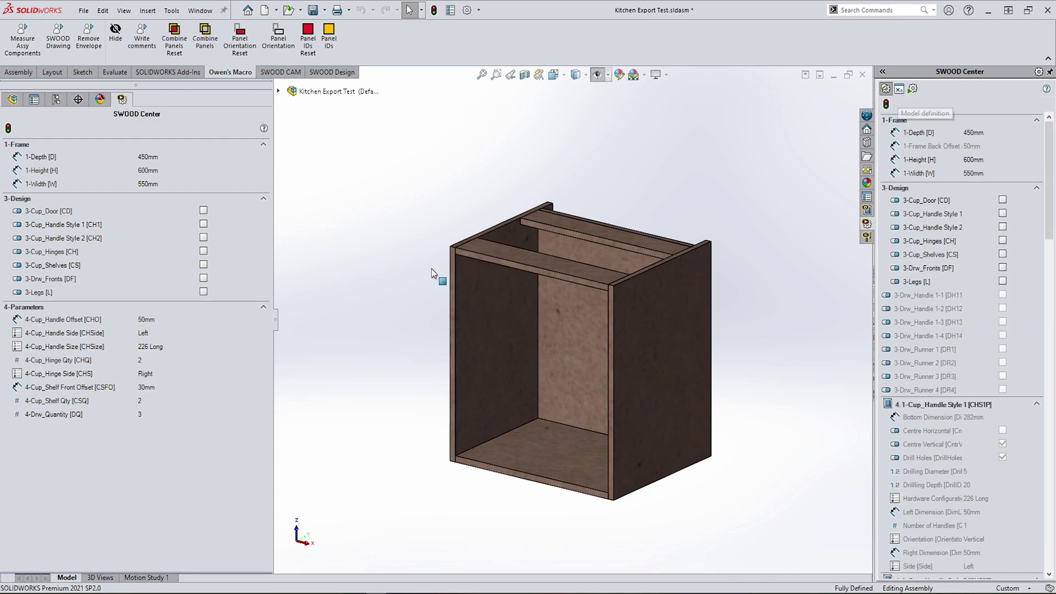
{"action": "left_click", "coordinate": [900, 88]}
{"action": "scroll", "coordinate": [929, 219], "scroll_direction": "down", "scroll_amount": 2}
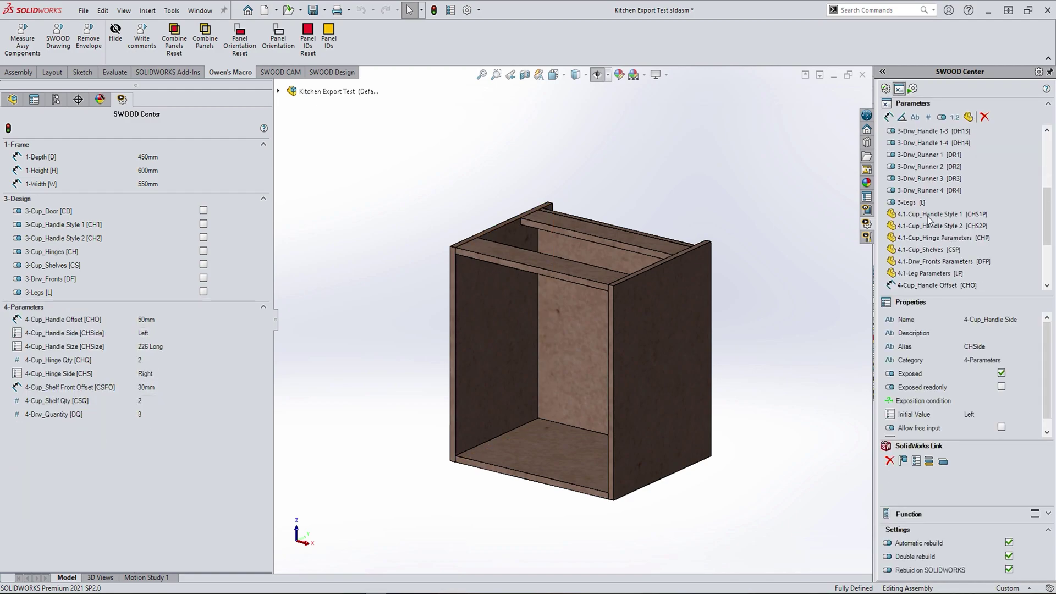
{"action": "left_click", "coordinate": [888, 116]}
{"action": "type", "text": "Le"}
{"action": "key", "text": "BackSpace"}
{"action": "key", "text": "BackSpace"}
{"action": "type", "text": "4-Leg Height"}
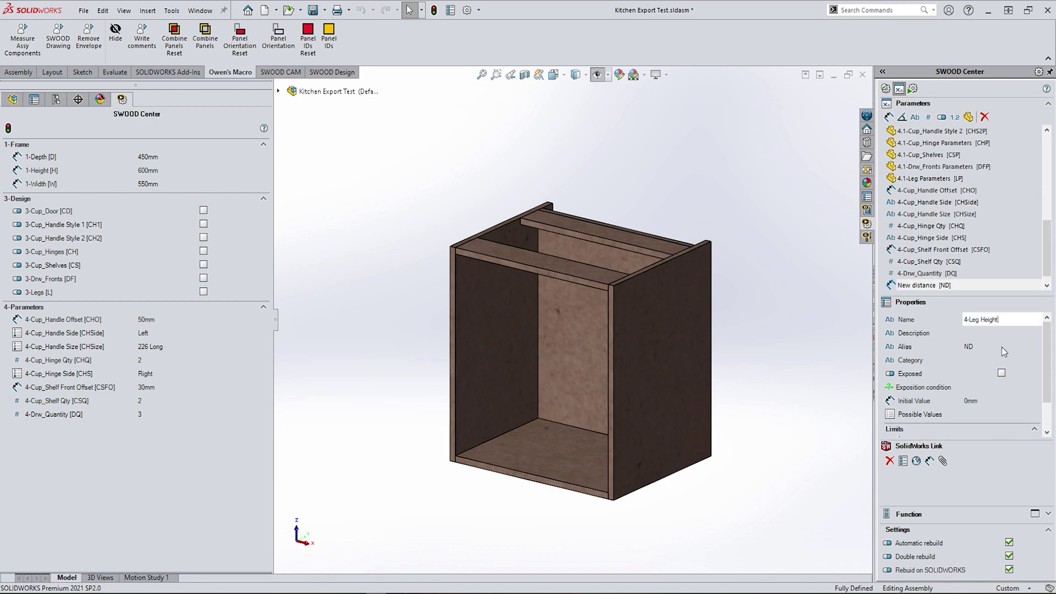
{"action": "left_click", "coordinate": [1002, 347]}
{"action": "type", "text": "LH"}
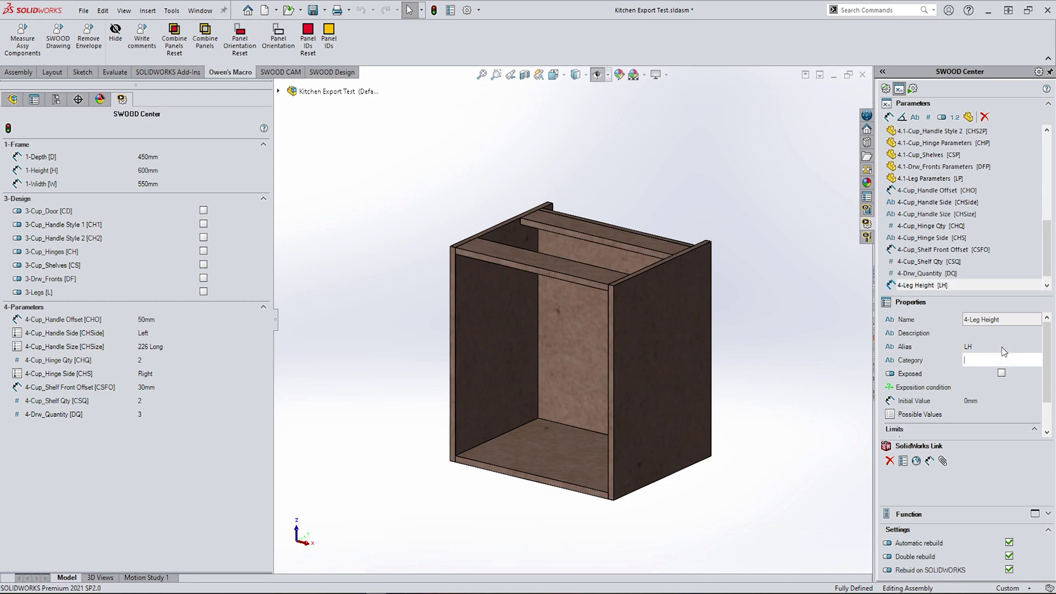
{"action": "left_click", "coordinate": [1001, 373]}
{"action": "left_click", "coordinate": [980, 362]}
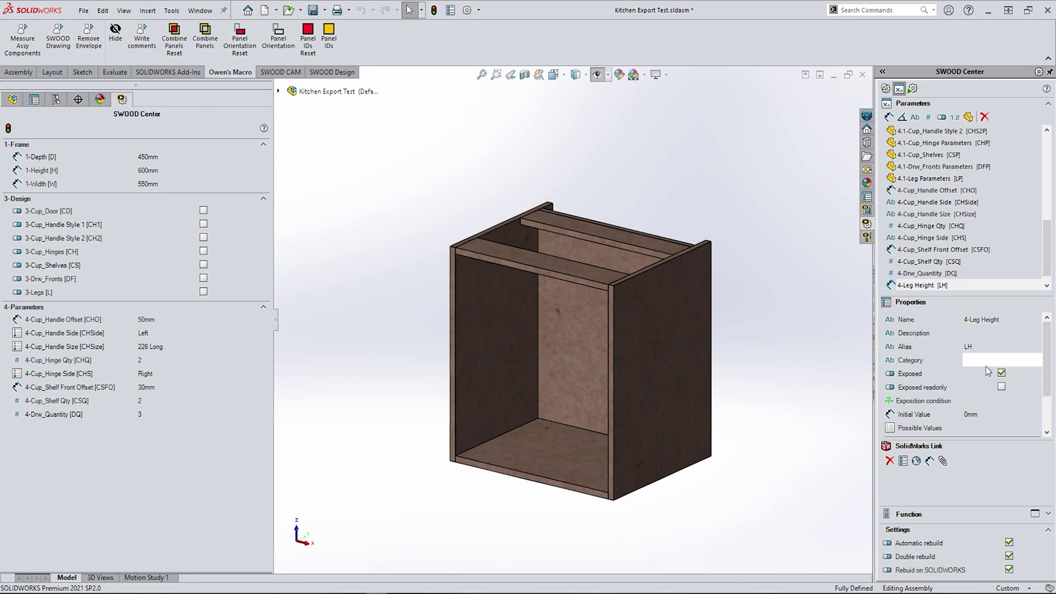
{"action": "type", "text": "4-Parameters"}
{"action": "key", "text": "Return"}
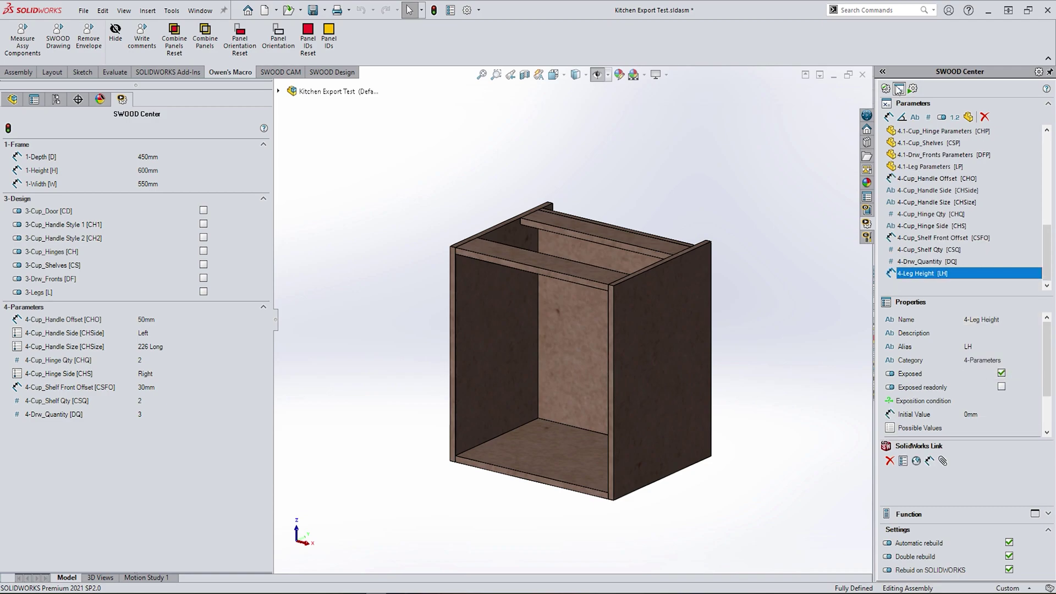
{"action": "left_click", "coordinate": [886, 88]}
{"action": "left_click", "coordinate": [898, 91]}
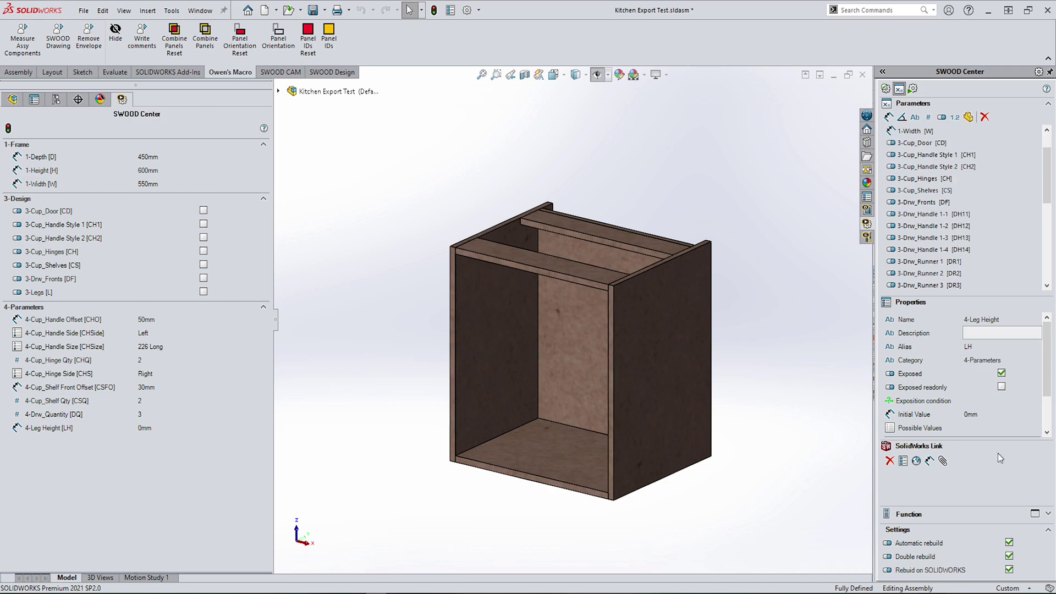
{"action": "scroll", "coordinate": [641, 312], "scroll_direction": "down", "scroll_amount": 3}
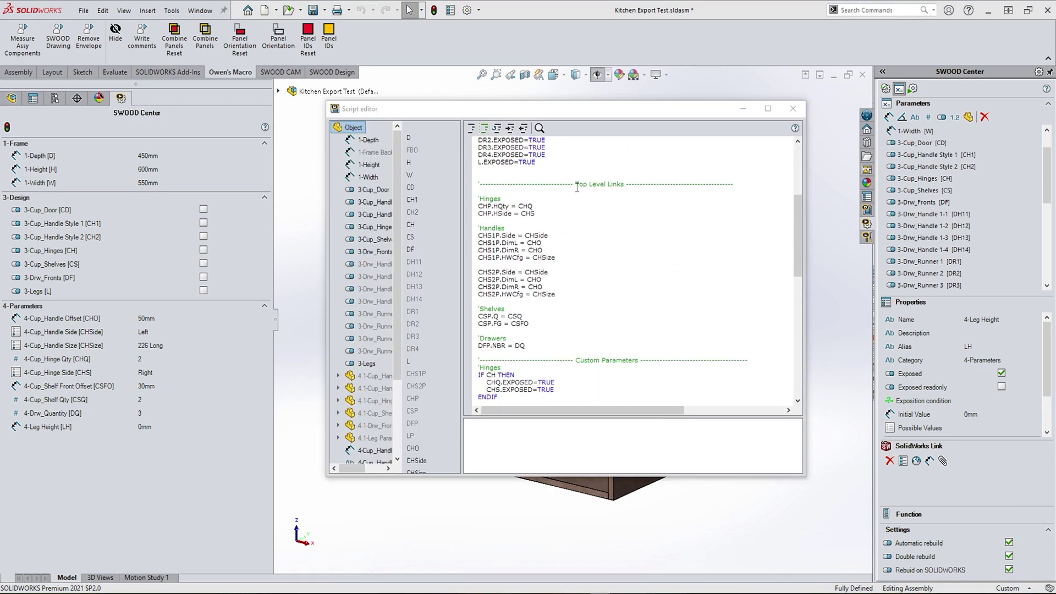
In the script's Legs section, write LP.LH = LH by inserting names from the parameter tree.
{"action": "left_click", "coordinate": [534, 346]}
{"action": "key", "text": "Return"}
{"action": "key", "text": "Return"}
{"action": "type", "text": "'Legs"}
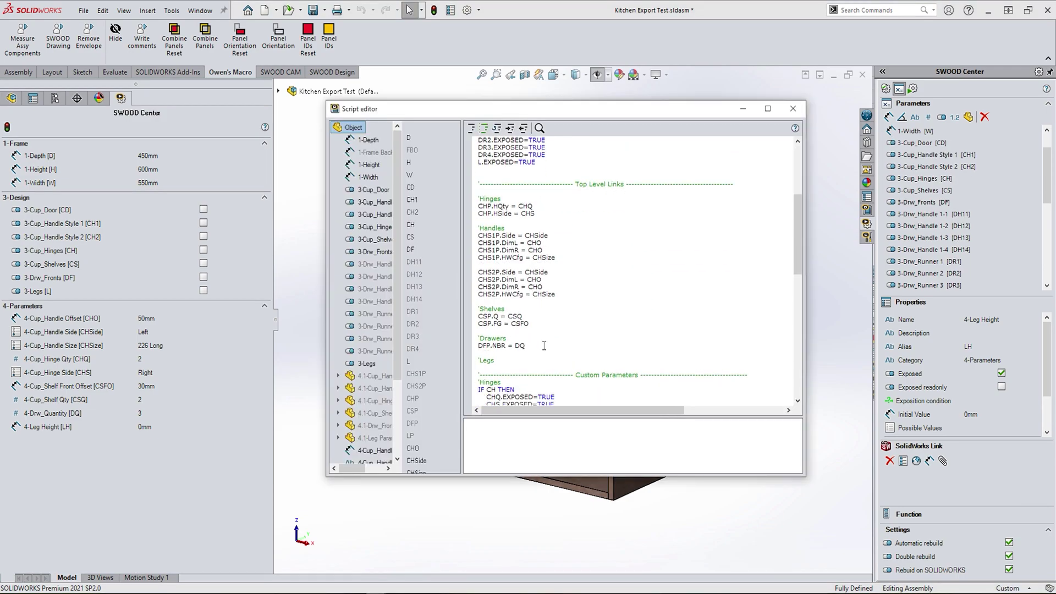
{"action": "key", "text": "Return"}
{"action": "left_click_drag", "start_coordinate": [398, 376], "coordinate": [399, 458]}
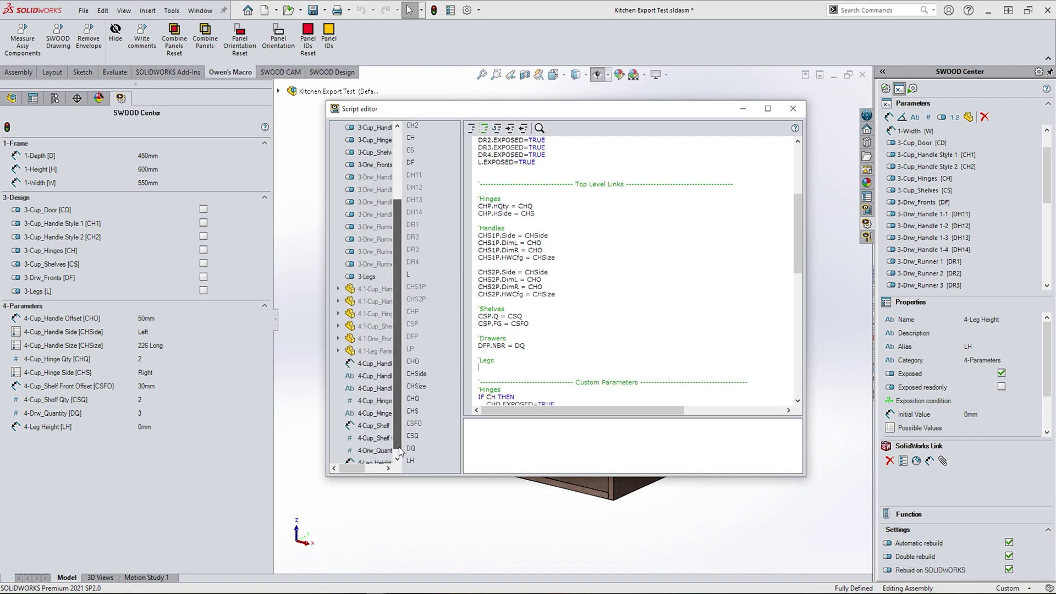
{"action": "double_click", "coordinate": [376, 339]}
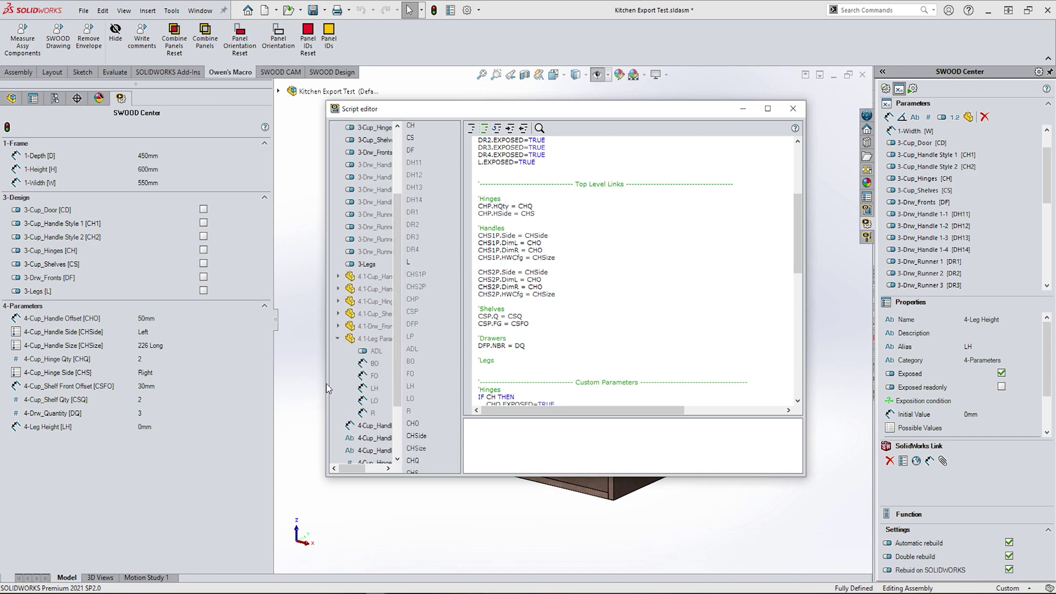
{"action": "left_click_drag", "start_coordinate": [327, 384], "coordinate": [248, 380]}
{"action": "left_click_drag", "start_coordinate": [381, 376], "coordinate": [487, 379]}
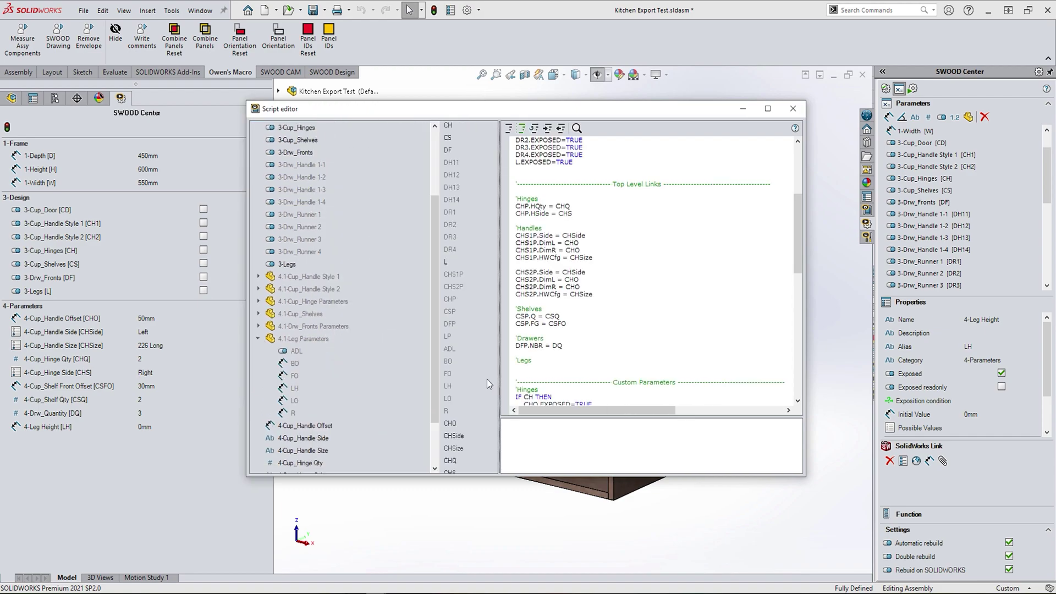
{"action": "double_click", "coordinate": [295, 387]}
{"action": "type", "text": "LP.LH ="}
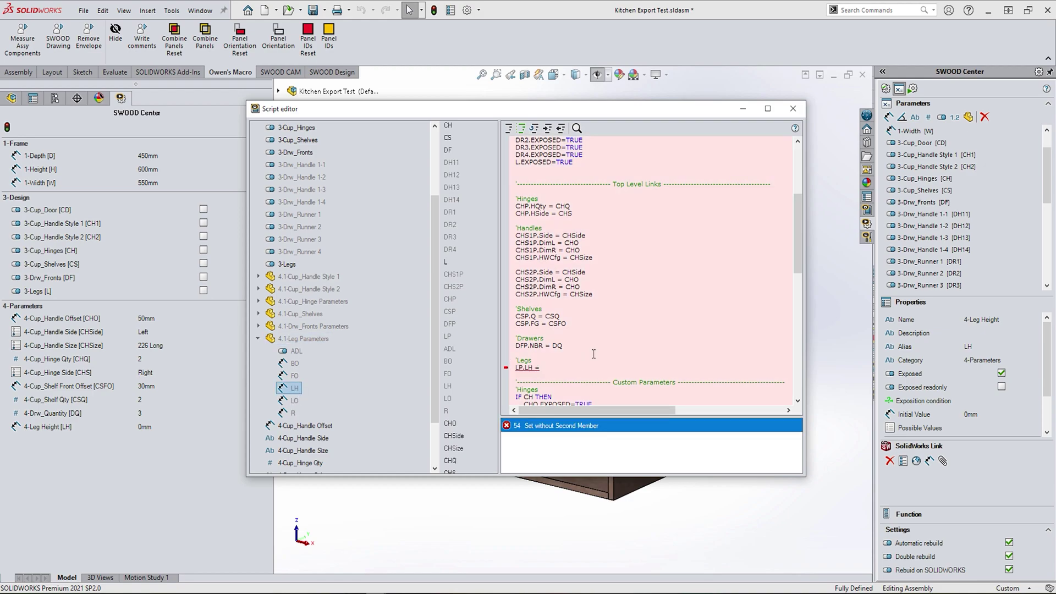
{"action": "scroll", "coordinate": [297, 413], "scroll_direction": "down", "scroll_amount": 2}
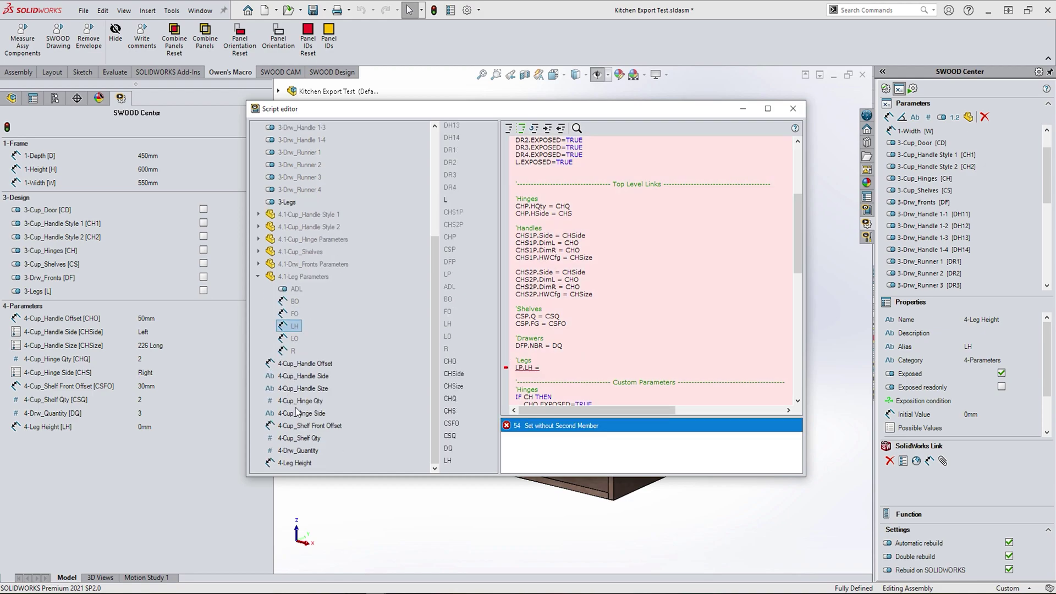
{"action": "double_click", "coordinate": [294, 463]}
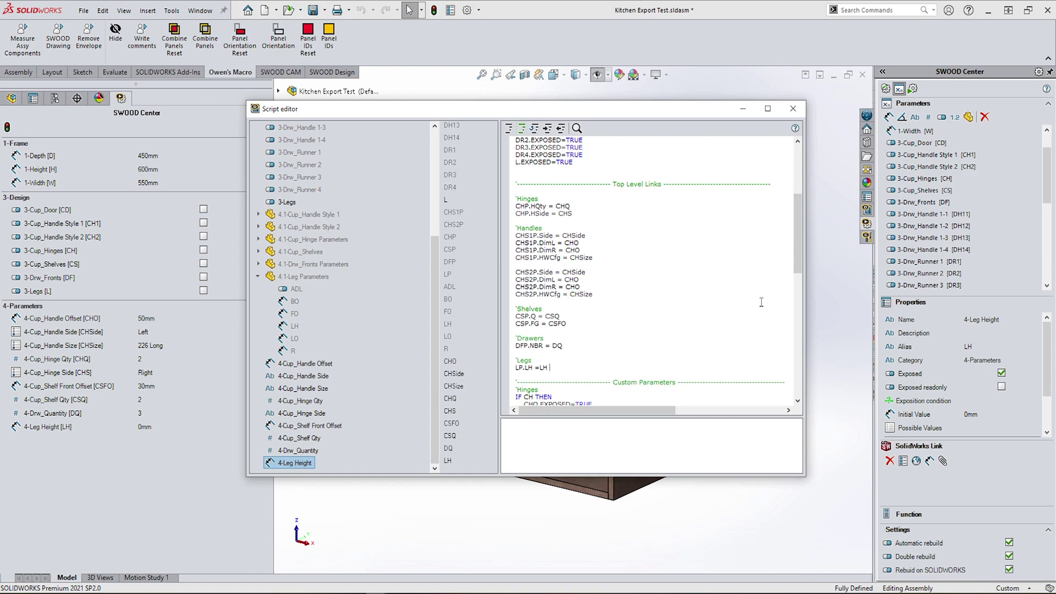
Close the script editor and enable 3-Legs in Test Mode.
{"action": "left_click", "coordinate": [793, 108]}
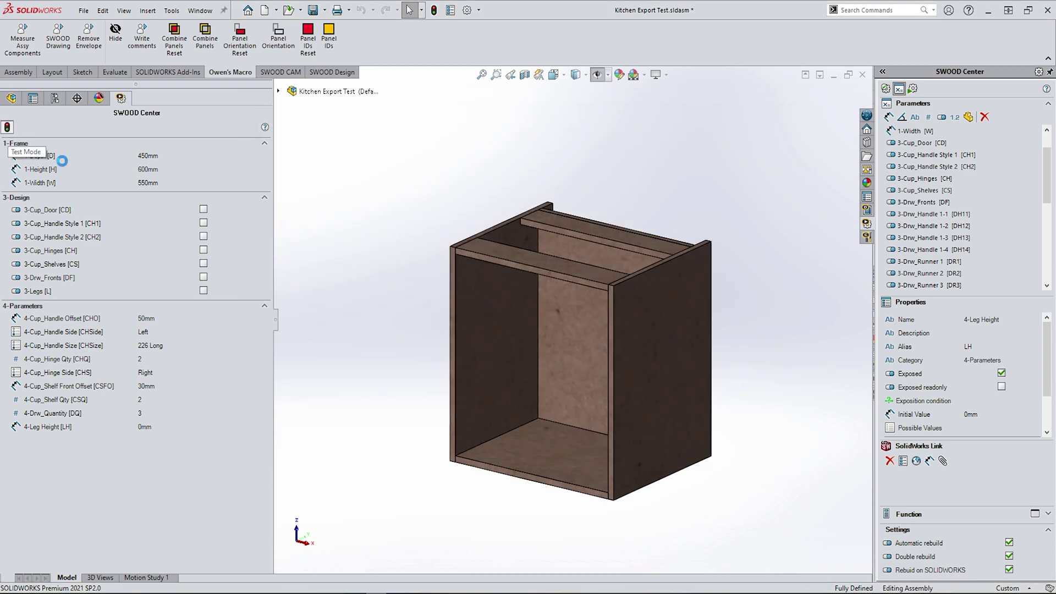
{"action": "left_click", "coordinate": [7, 127]}
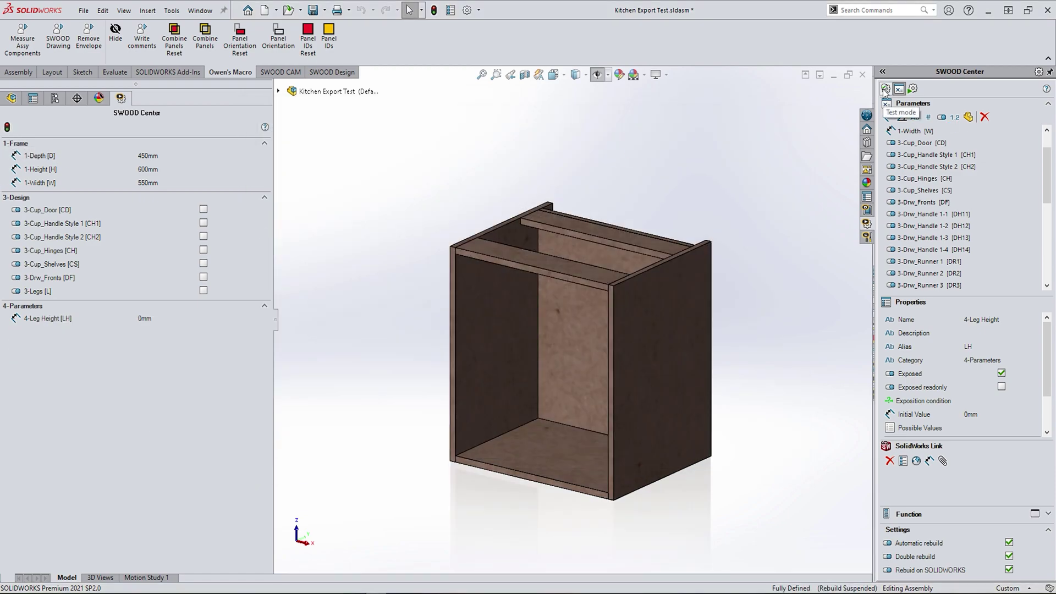
{"action": "left_click", "coordinate": [203, 292]}
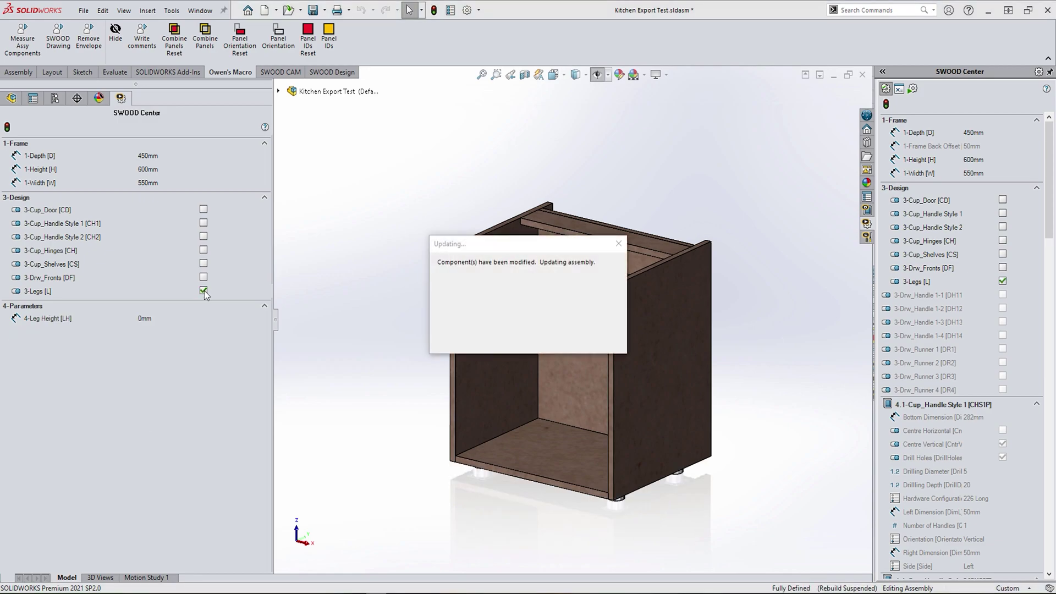
Set 4-Leg Height, trying 150mm before settling on 70mm.
{"action": "left_click", "coordinate": [169, 320]}
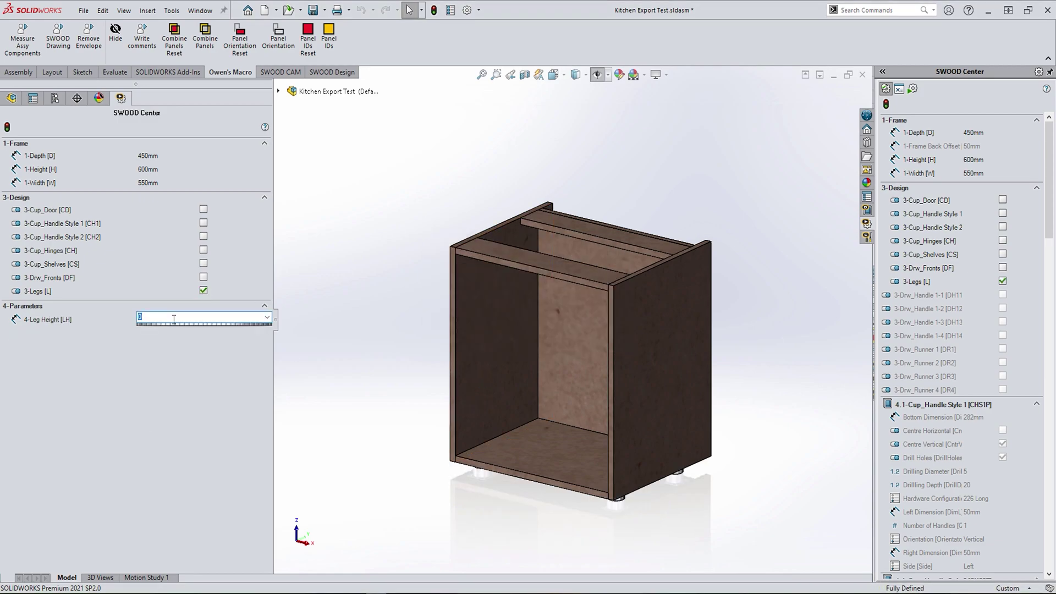
{"action": "type", "text": "100"}
{"action": "left_click", "coordinate": [7, 128]}
{"action": "type", "text": "mm"}
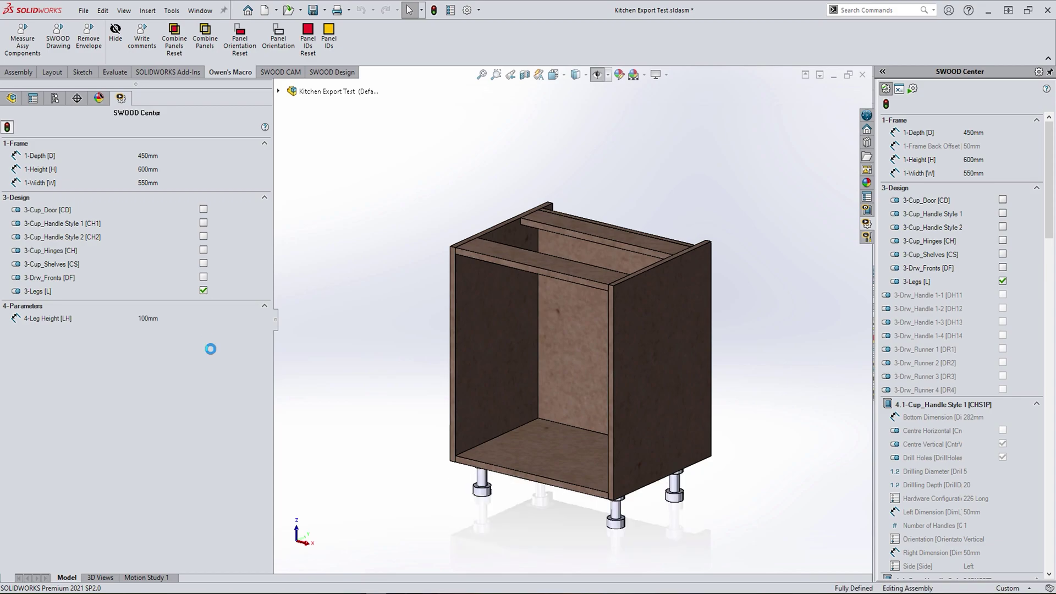
{"action": "type", "text": "150"}
{"action": "left_click", "coordinate": [8, 129]}
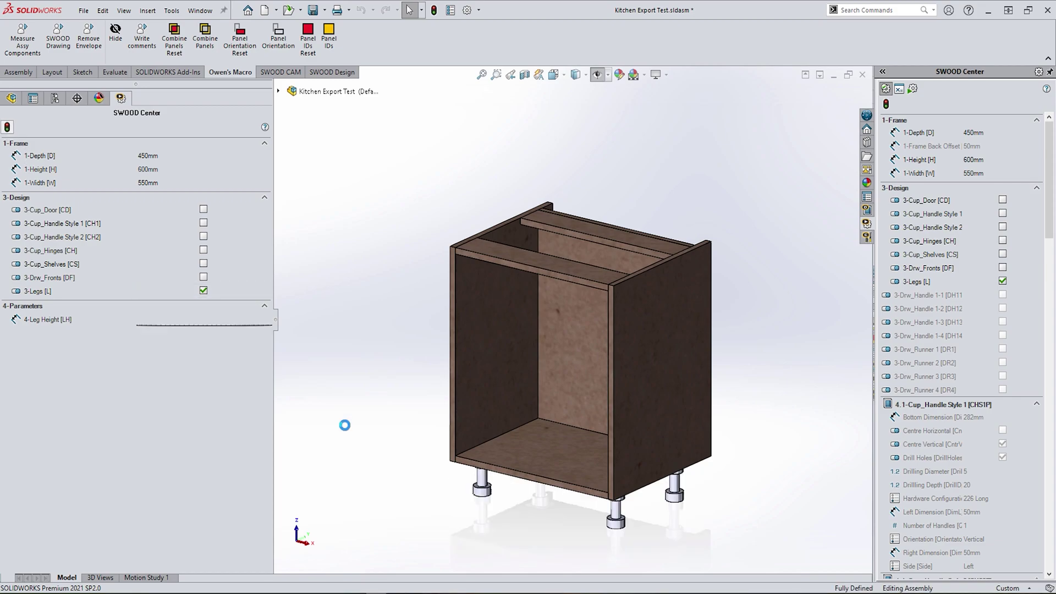
{"action": "left_click", "coordinate": [181, 319]}
{"action": "type", "text": "70"}
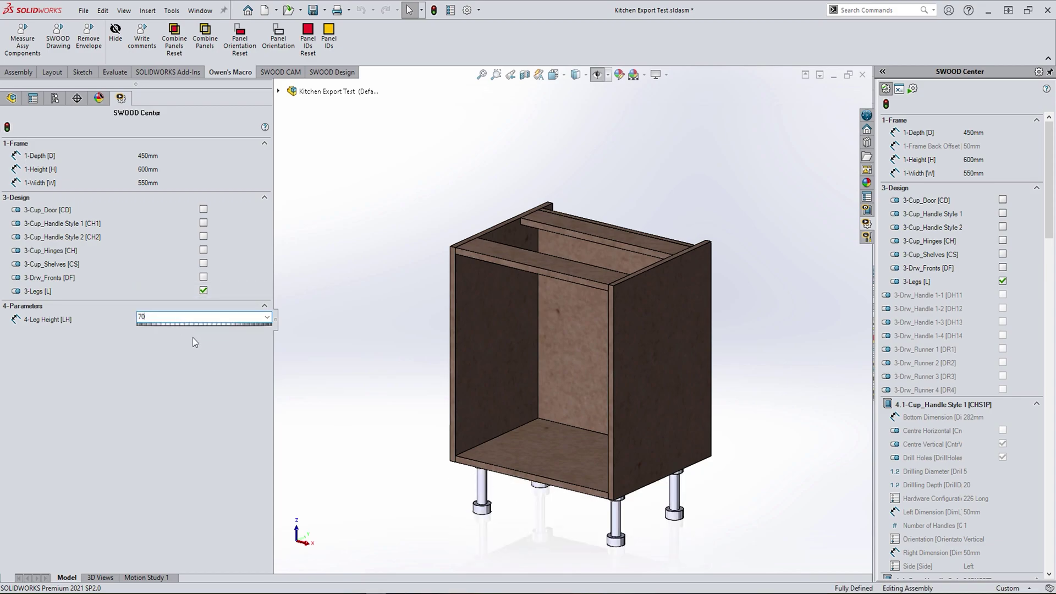
{"action": "left_click", "coordinate": [7, 129]}
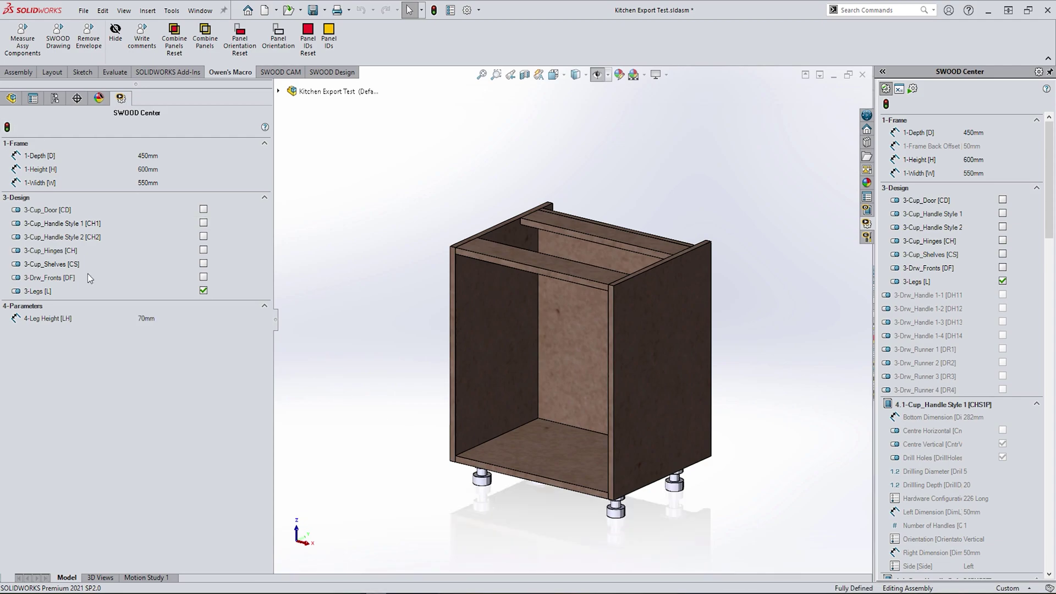
Enable shelves, set three shelves and update the Shelf Front Offset.
{"action": "left_click", "coordinate": [203, 264]}
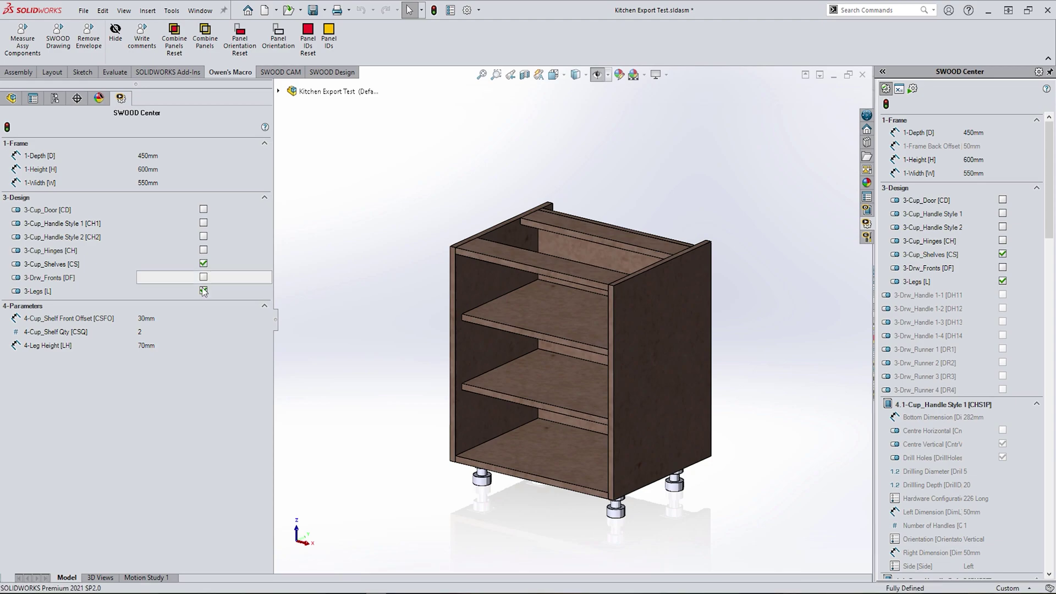
{"action": "left_click", "coordinate": [169, 333]}
{"action": "key", "text": "Return"}
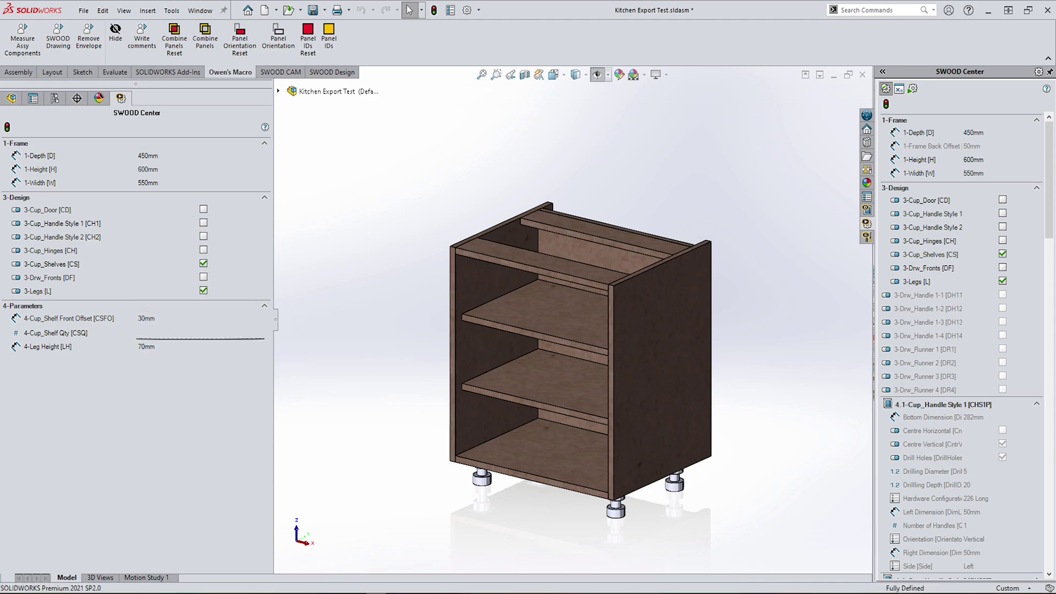
{"action": "left_click", "coordinate": [165, 318]}
{"action": "type", "text": "0"}
{"action": "key", "text": "Return"}
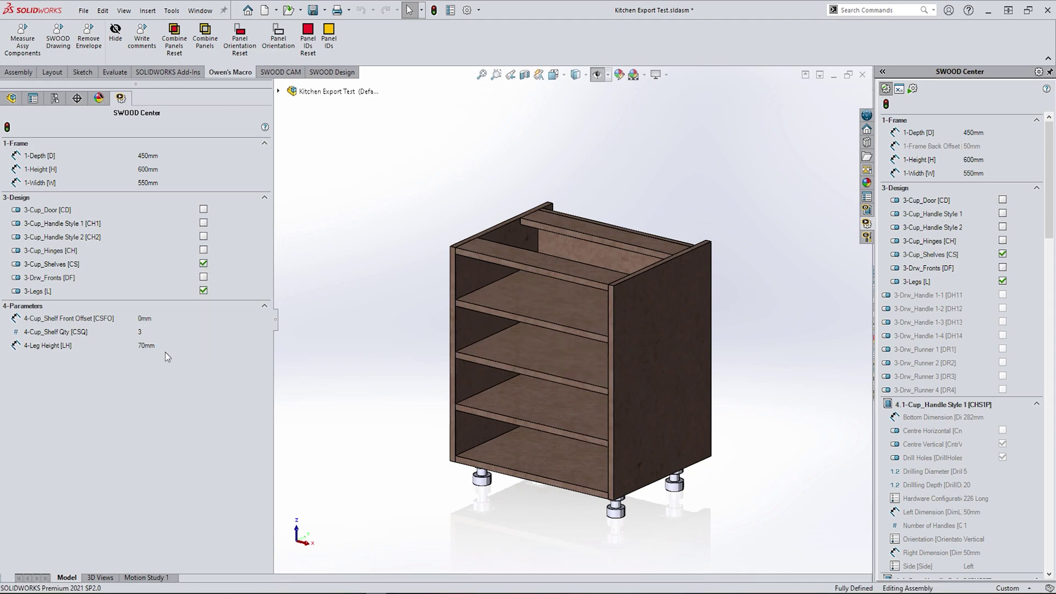
Add a door with hinges and check the hinge side from a see-through back view.
{"action": "left_click", "coordinate": [204, 210]}
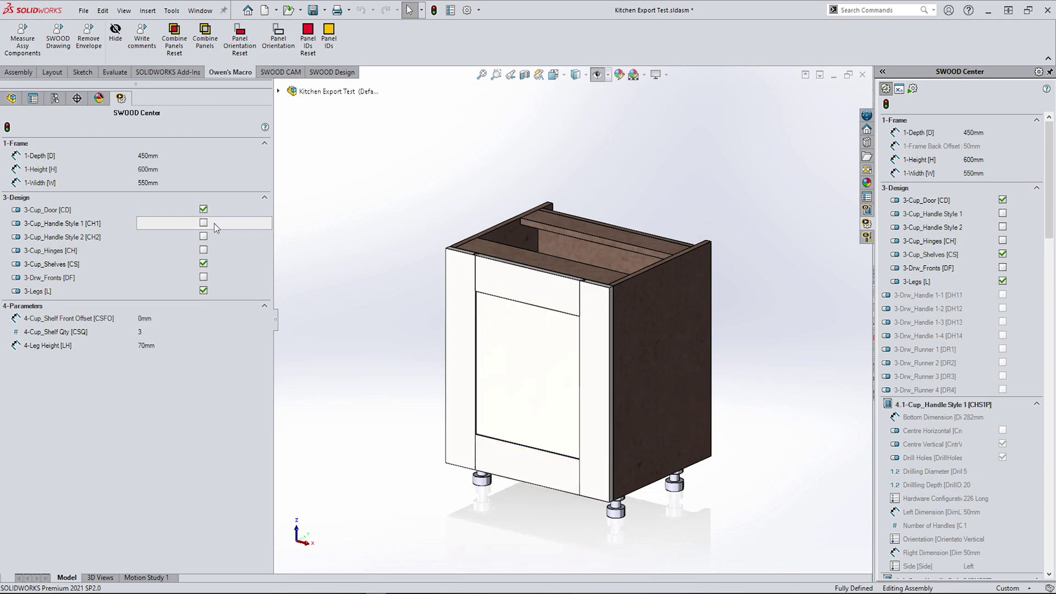
{"action": "left_click", "coordinate": [204, 250]}
{"action": "key", "text": "ctrl+2"}
{"action": "key", "text": "Tab"}
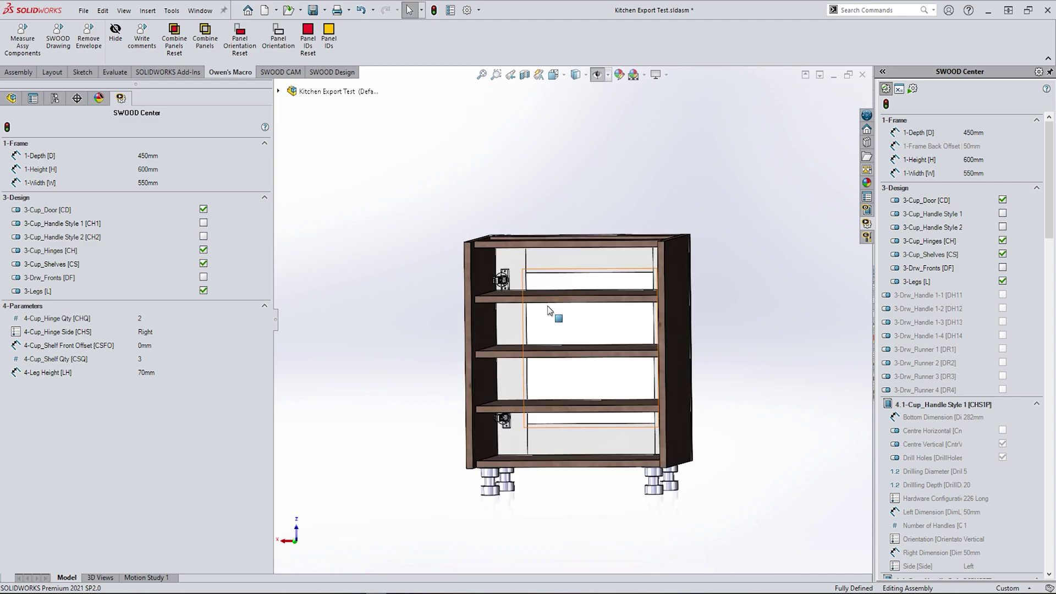
{"action": "scroll", "coordinate": [547, 310], "scroll_direction": "down", "scroll_amount": 2}
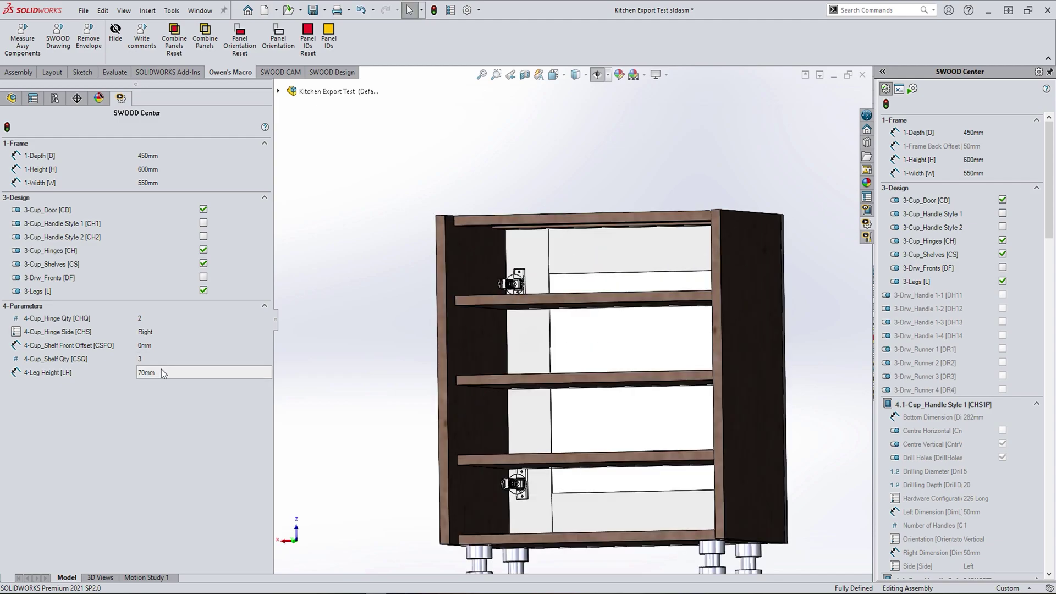
{"action": "left_click", "coordinate": [159, 330]}
{"action": "left_click", "coordinate": [266, 331]}
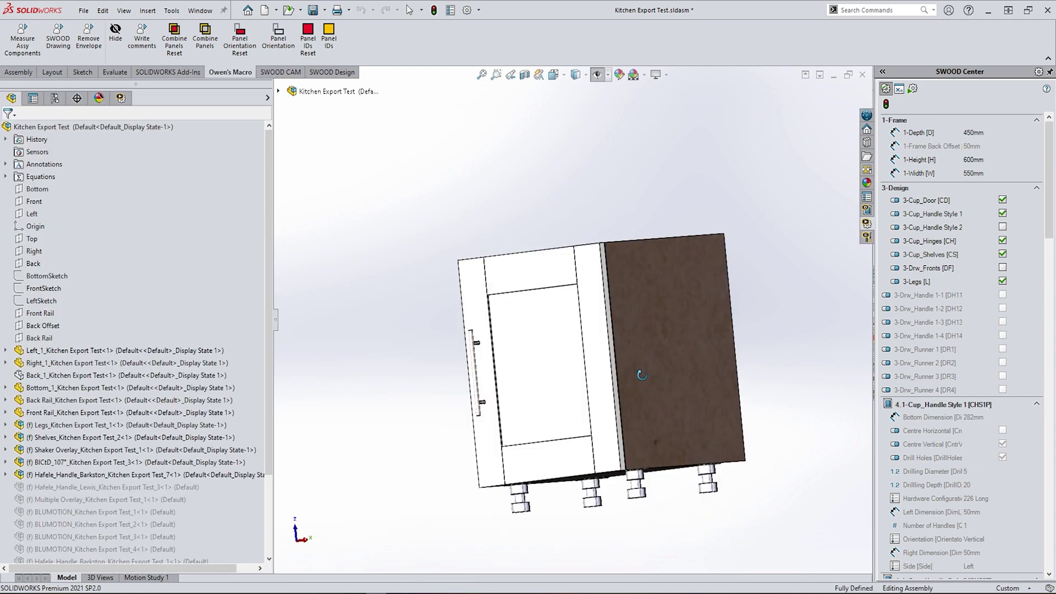
Add Handle Style 1 on the door's right side at the 226 Long size.
{"action": "left_click", "coordinate": [166, 333]}
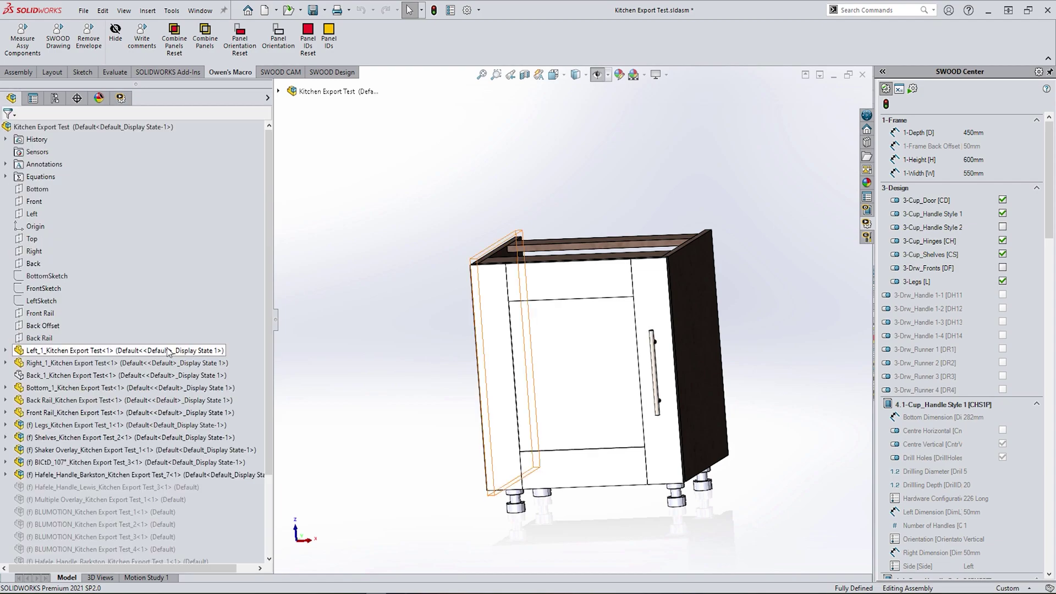
{"action": "left_click", "coordinate": [260, 348]}
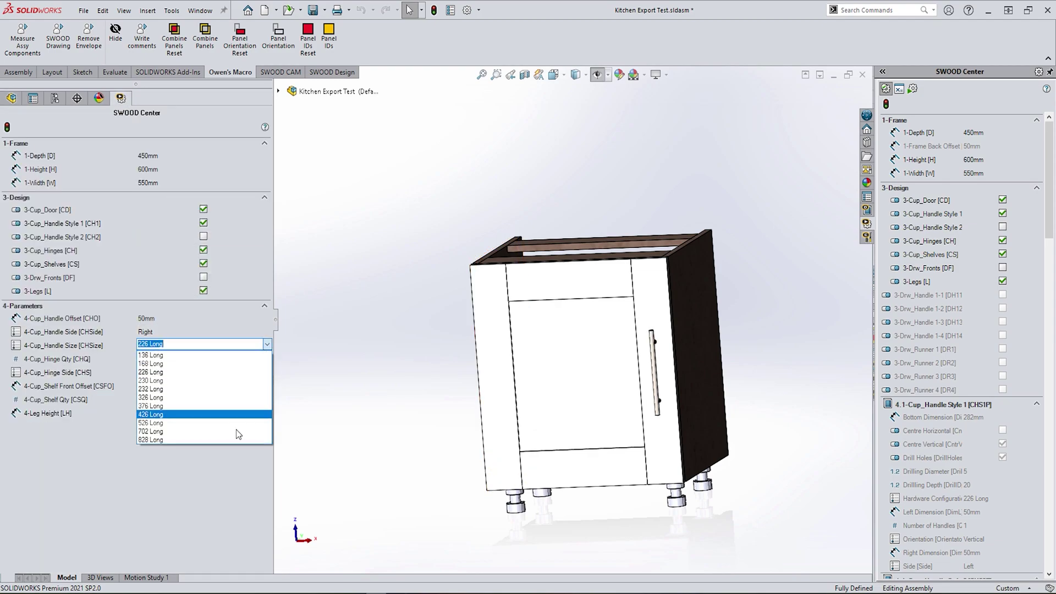
{"action": "left_click", "coordinate": [203, 490]}
Set cabinet height to 1000 and hinge quantity to 4, then close the document.
{"action": "left_click", "coordinate": [164, 170]}
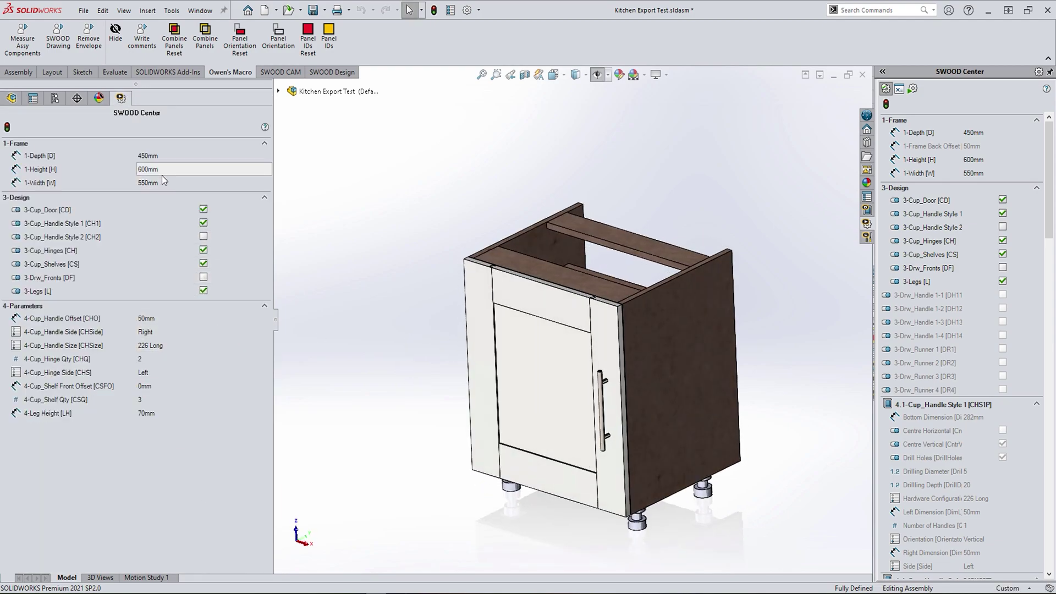
{"action": "type", "text": "1000"}
{"action": "key", "text": "Return"}
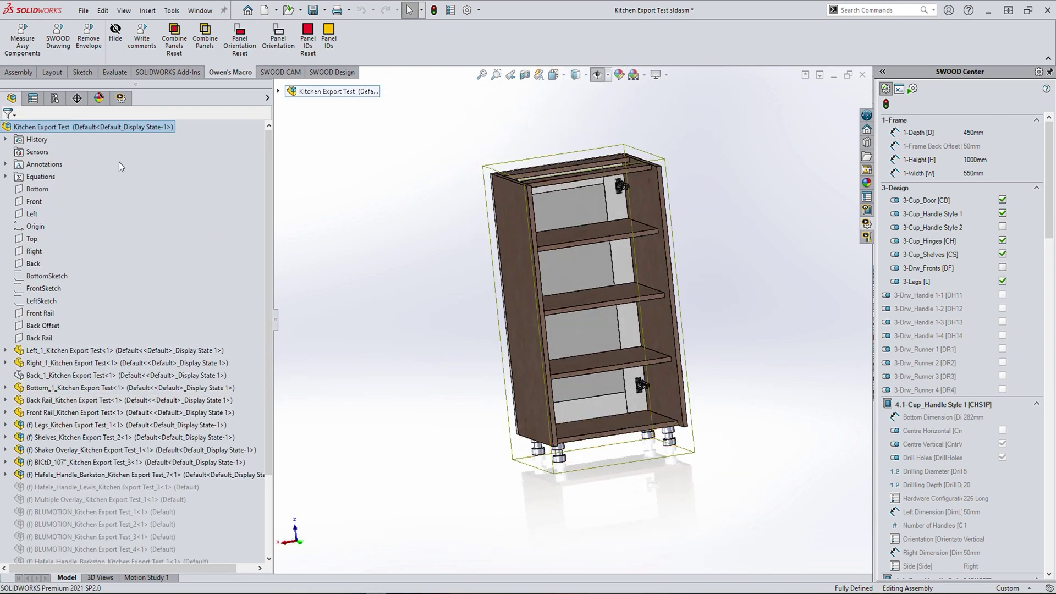
{"action": "left_click", "coordinate": [149, 356]}
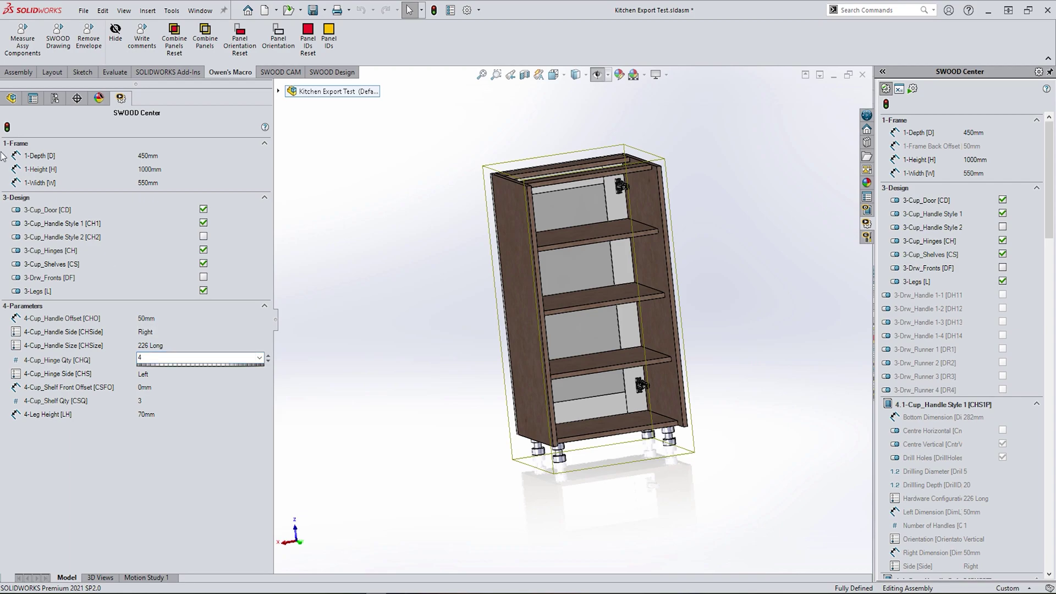
{"action": "key", "text": "Return"}
{"action": "scroll", "coordinate": [589, 303], "scroll_direction": "down", "scroll_amount": 3}
{"action": "middle_click_drag", "start_coordinate": [589, 304], "coordinate": [534, 330]}
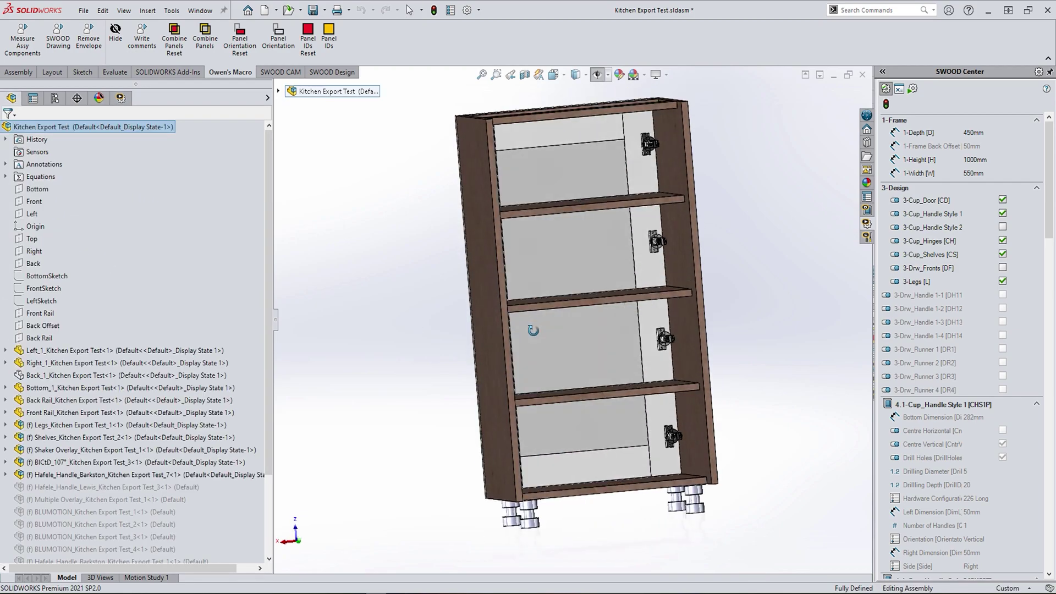
{"action": "left_click", "coordinate": [864, 75]}
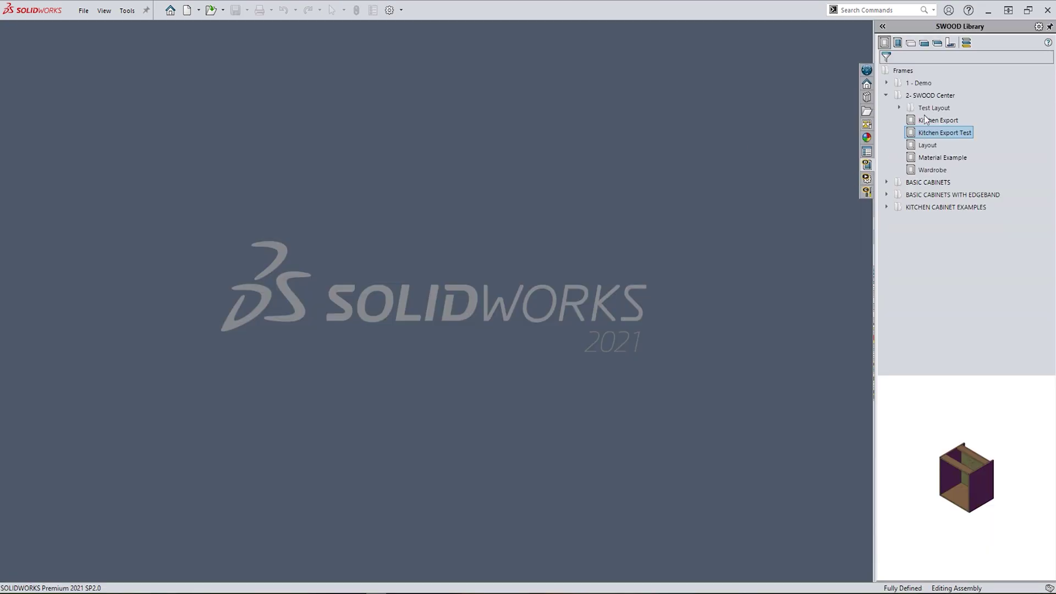
Open the Layout assembly and show its SWOOD Center unit parameters.
{"action": "right_click", "coordinate": [927, 144]}
{"action": "left_click", "coordinate": [949, 156]}
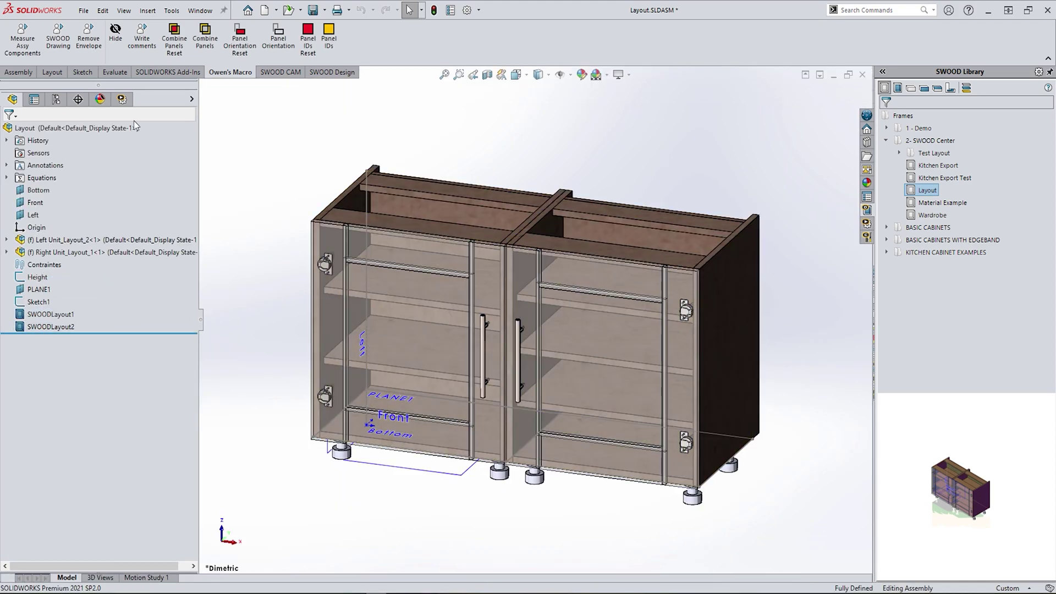
{"action": "left_click", "coordinate": [124, 100]}
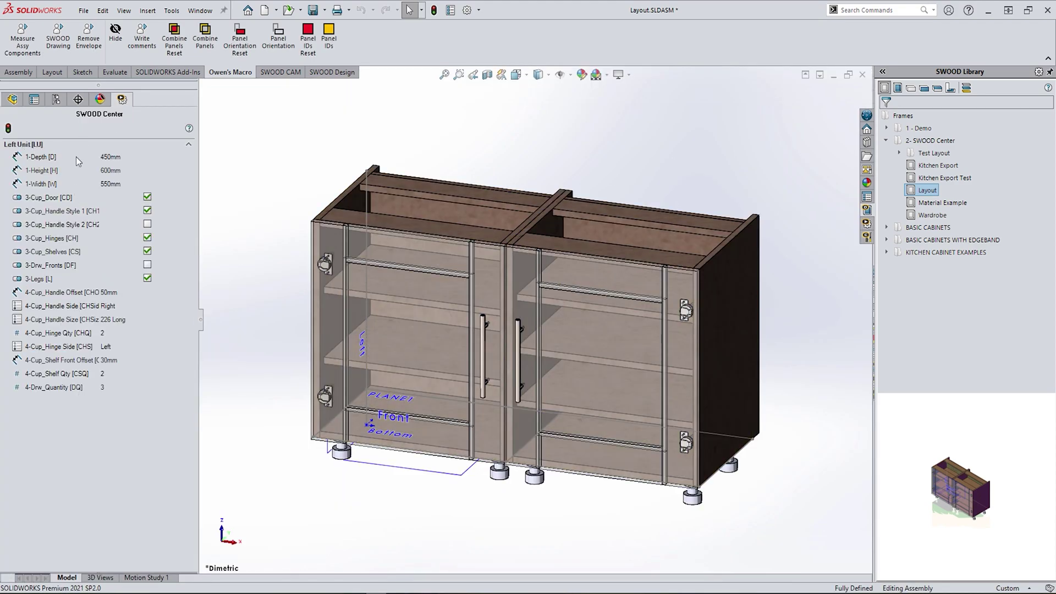
{"action": "left_click", "coordinate": [186, 143]}
{"action": "left_click", "coordinate": [866, 223]}
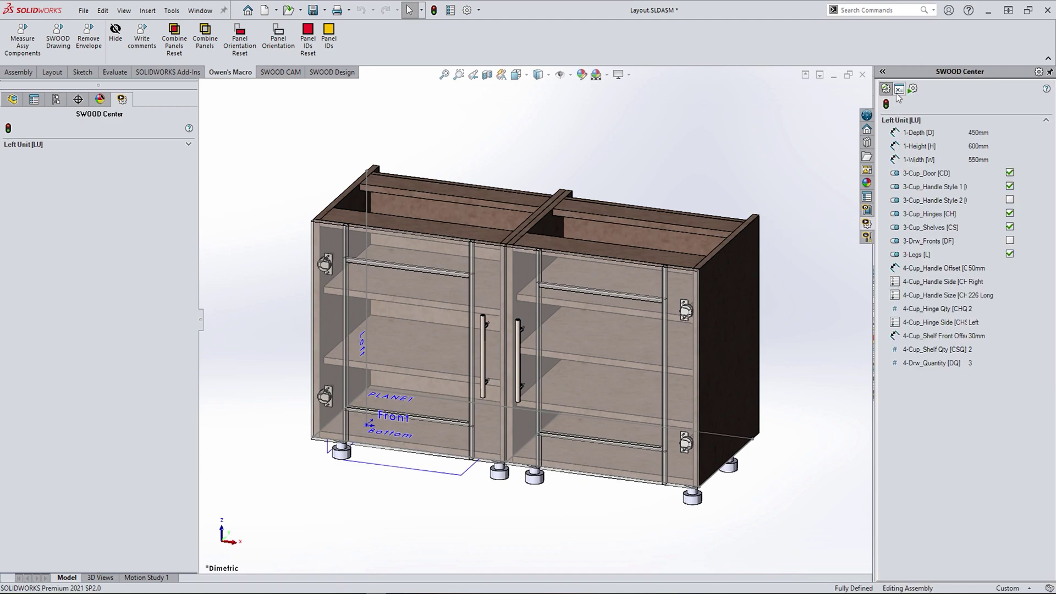
Add an exposed object parameter Right Unit (alias RU) linked to the right unit component.
{"action": "left_click", "coordinate": [899, 89]}
{"action": "left_click", "coordinate": [968, 117]}
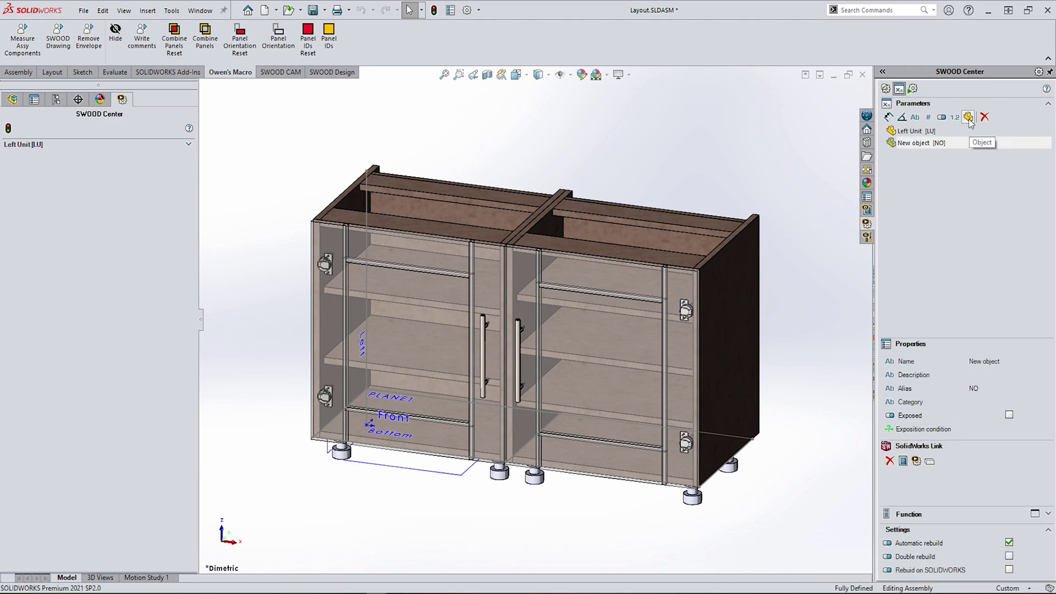
{"action": "left_click", "coordinate": [982, 361]}
{"action": "type", "text": "Right Un"}
{"action": "left_click", "coordinate": [980, 387]}
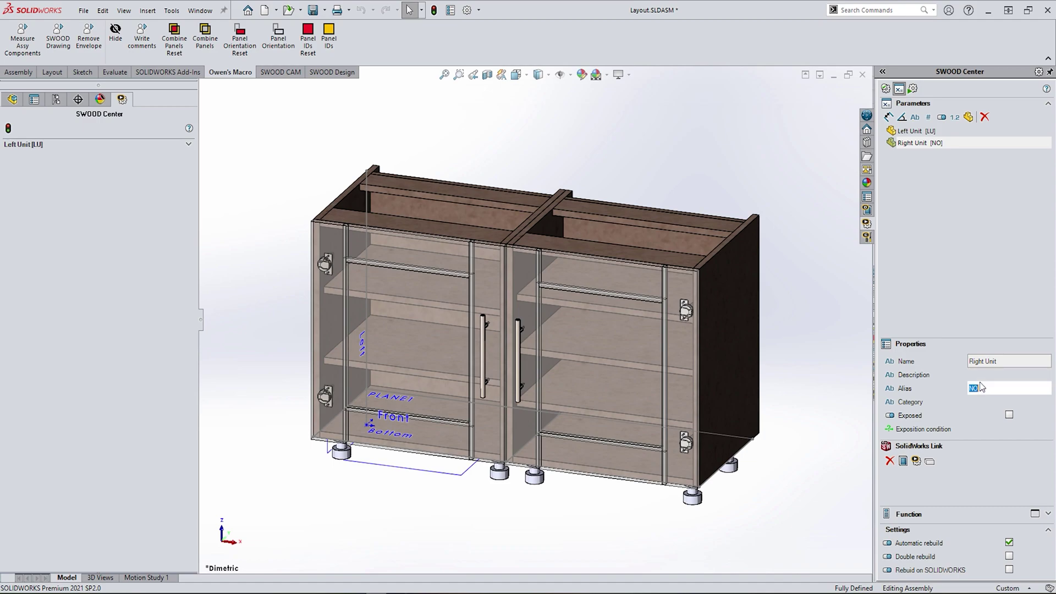
{"action": "type", "text": "RU"}
{"action": "left_click", "coordinate": [1009, 415]}
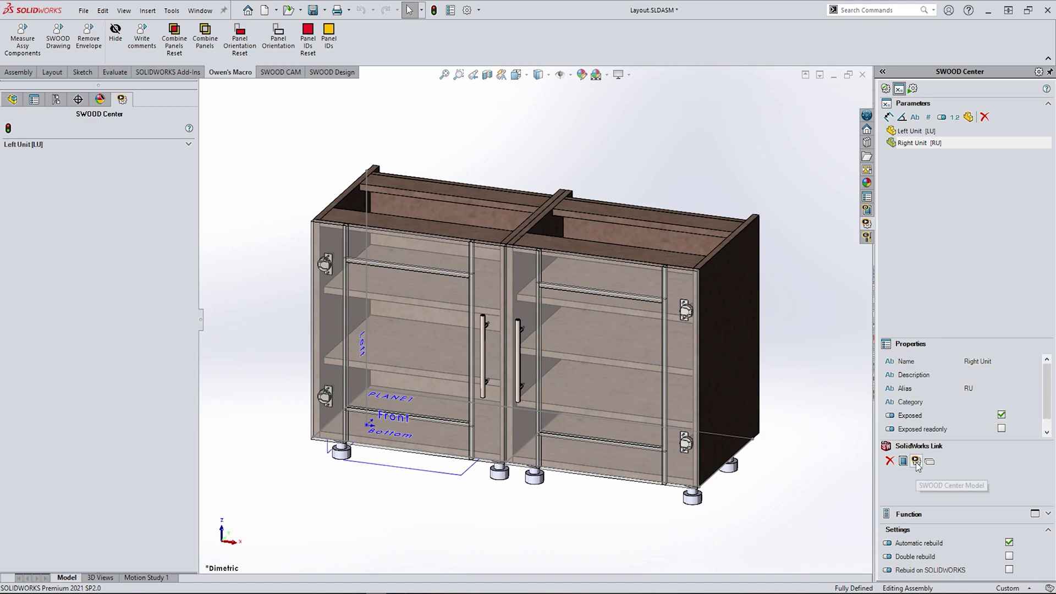
{"action": "left_click", "coordinate": [915, 461]}
{"action": "left_click", "coordinate": [13, 99]}
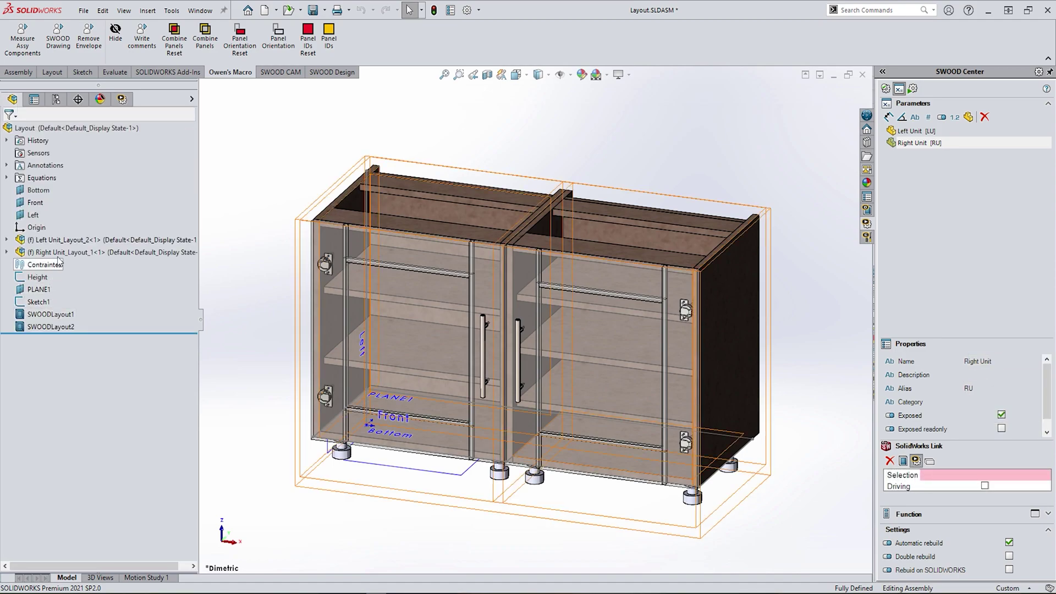
{"action": "left_click", "coordinate": [99, 252]}
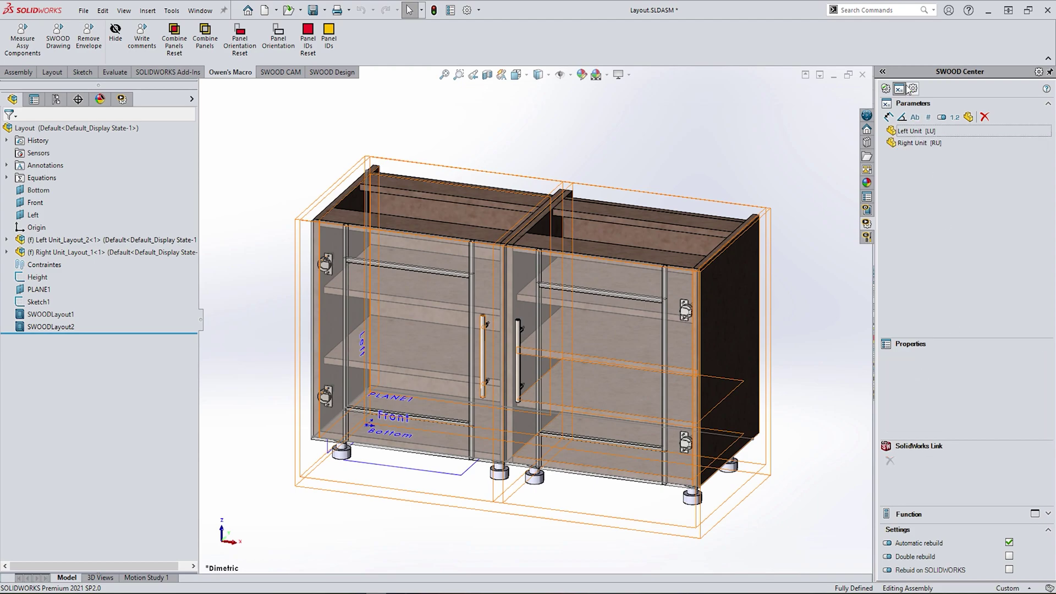
Review the exposed parameters of both the Left and Right Units.
{"action": "left_click", "coordinate": [886, 89]}
{"action": "left_click", "coordinate": [121, 99]}
{"action": "left_click", "coordinate": [188, 144]}
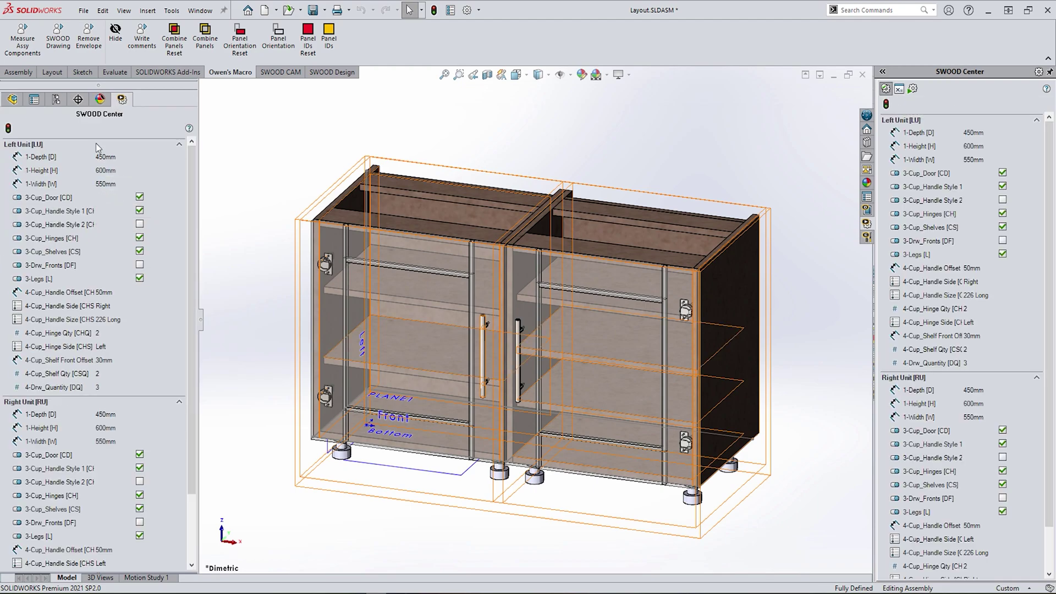
{"action": "scroll", "coordinate": [170, 388], "scroll_direction": "down", "scroll_amount": 3}
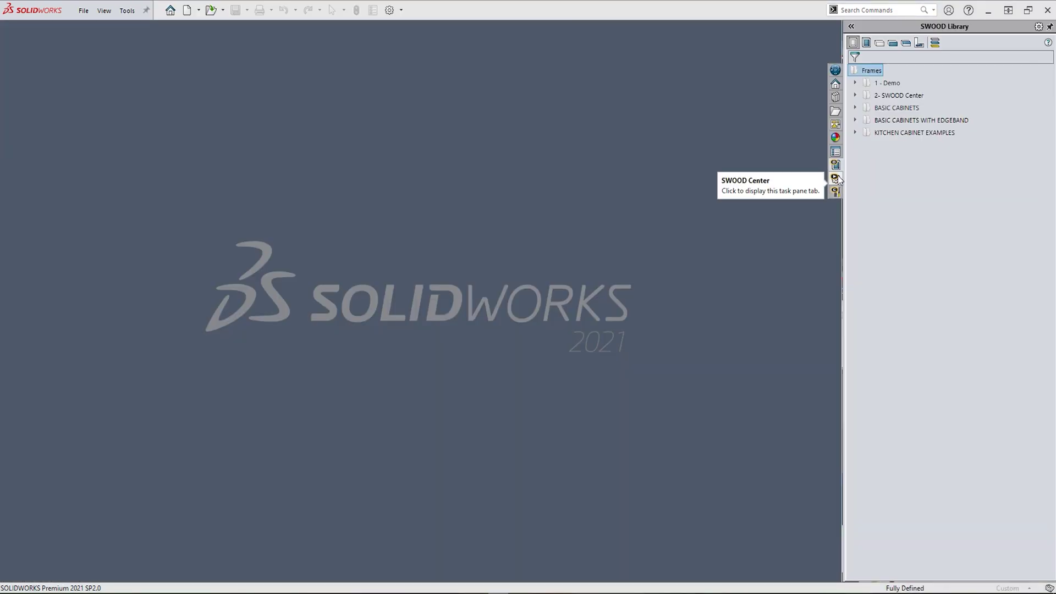
{"action": "left_click", "coordinate": [835, 179]}
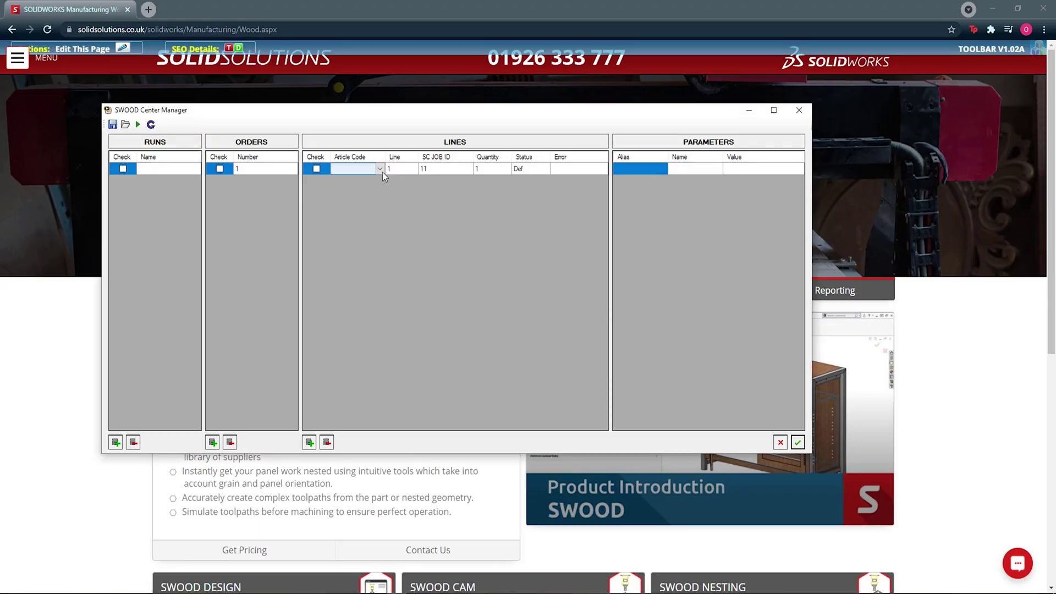
Set the order line's article code to Kitchen Export and name the new run.
{"action": "left_click", "coordinate": [382, 170]}
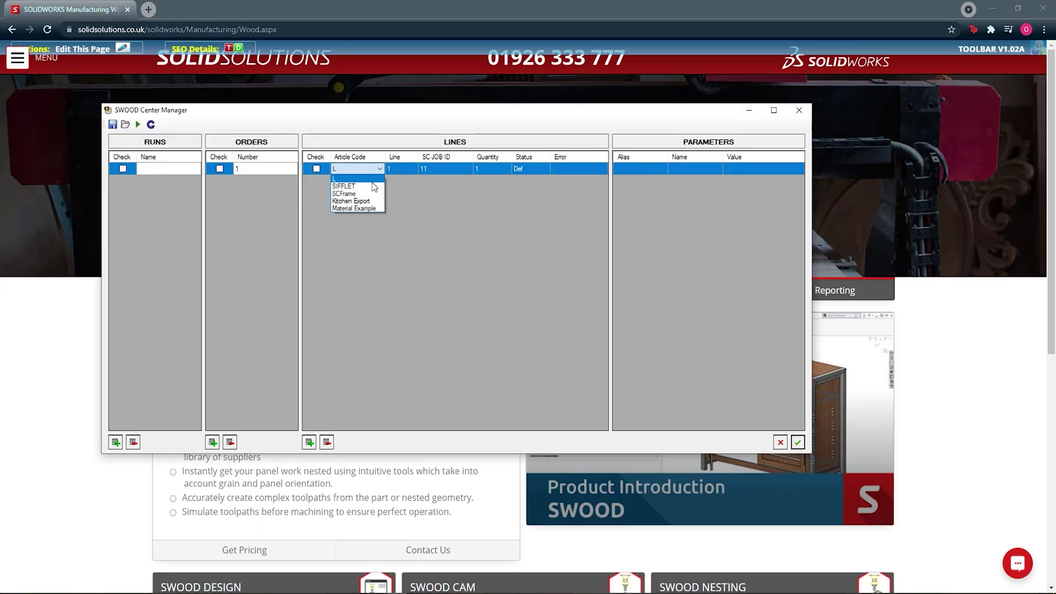
{"action": "left_click", "coordinate": [372, 199]}
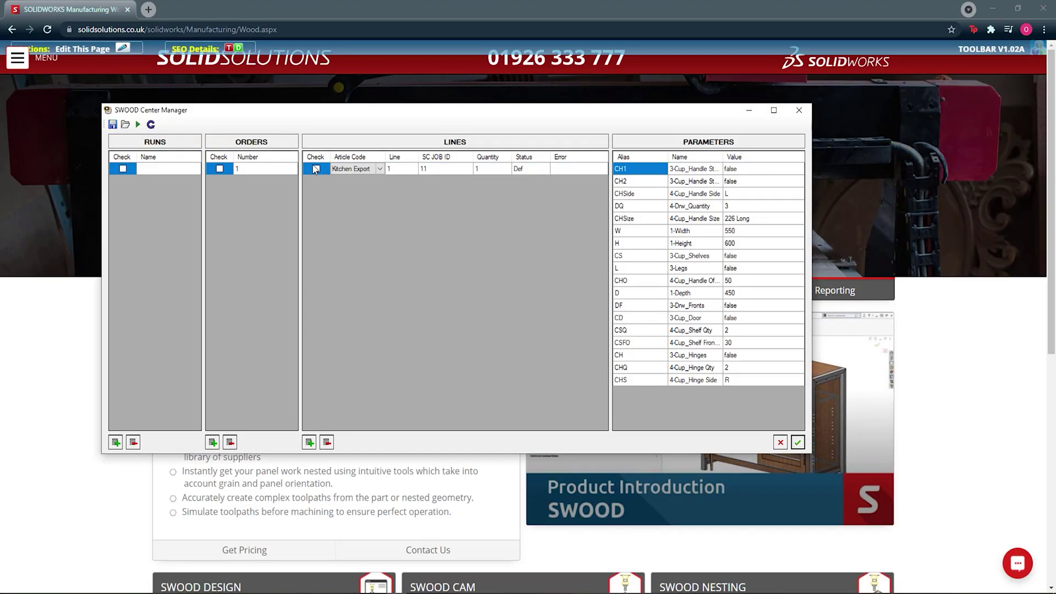
{"action": "left_click", "coordinate": [165, 170]}
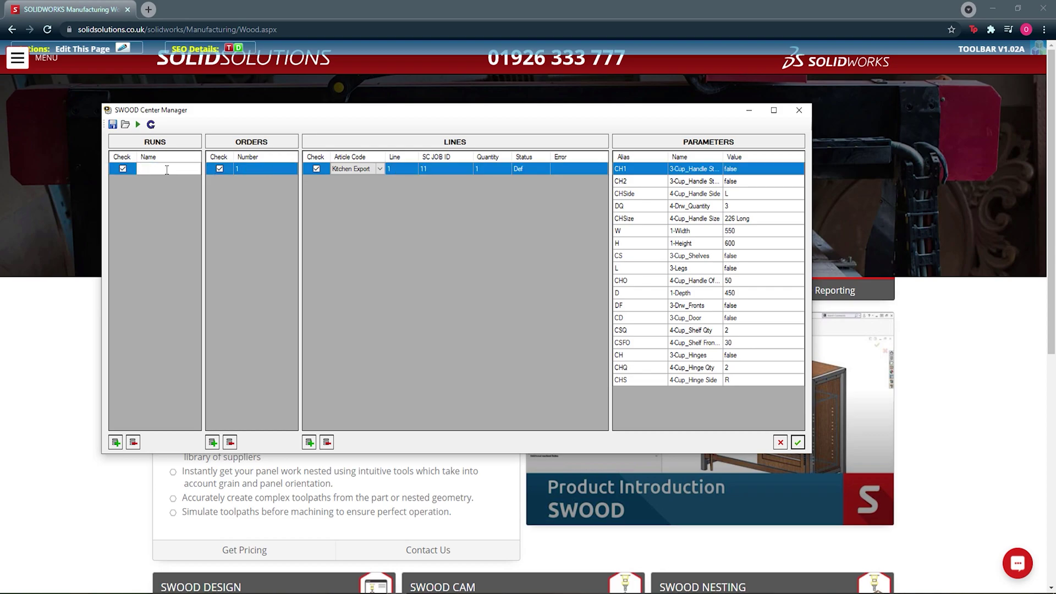
{"action": "type", "text": "1"}
{"action": "left_click", "coordinate": [420, 200]}
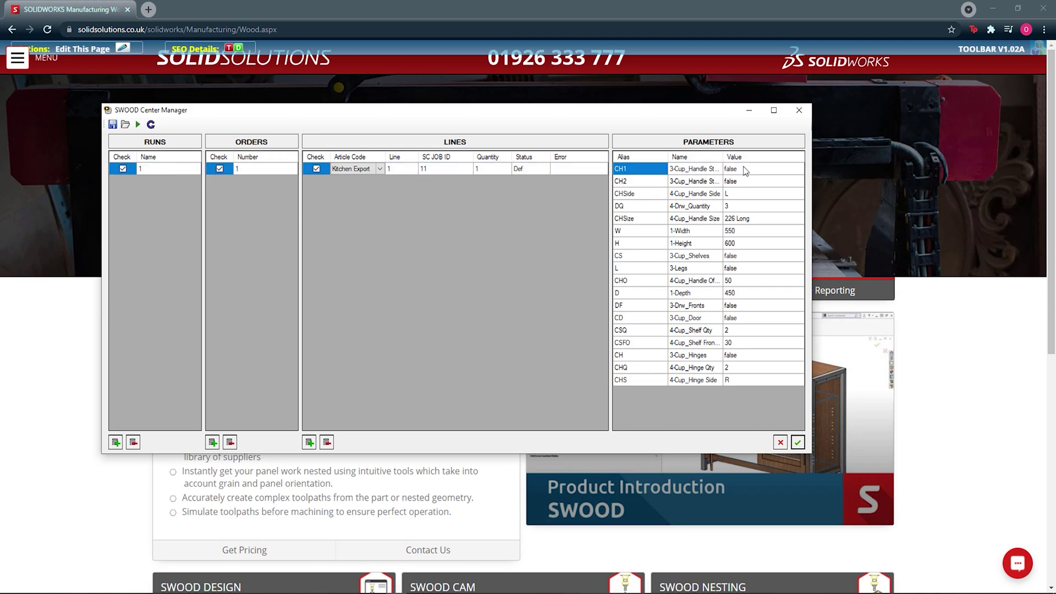
Edit the line's Height to 1000 and Shelves to true, reviewing its other values.
{"action": "left_click", "coordinate": [751, 244]}
{"action": "left_click", "coordinate": [757, 242]}
{"action": "type", "text": "1000"}
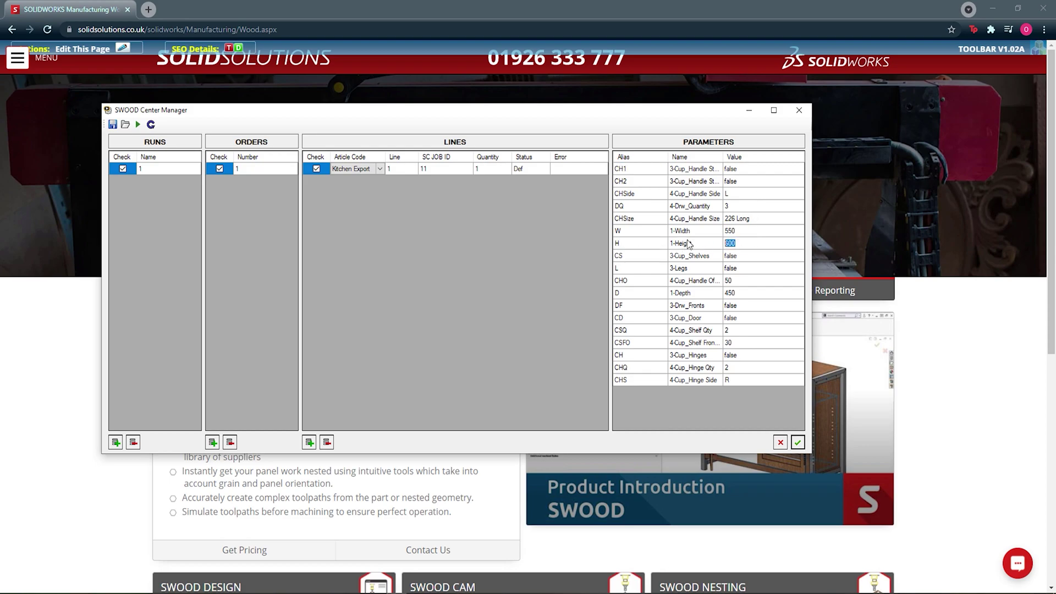
{"action": "left_click", "coordinate": [745, 257]}
{"action": "left_click", "coordinate": [747, 267]}
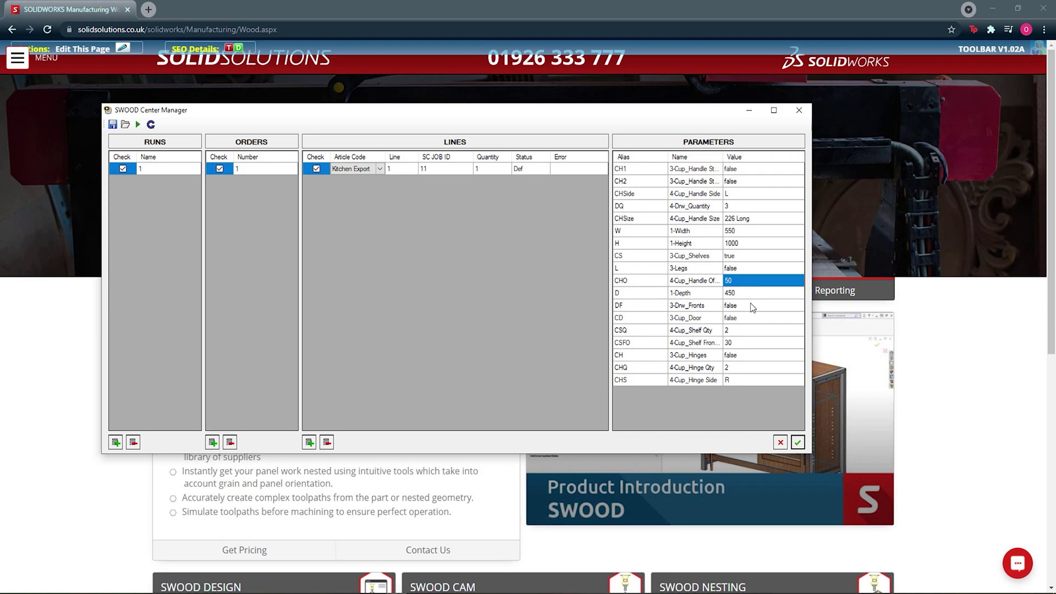
{"action": "left_click", "coordinate": [748, 332]}
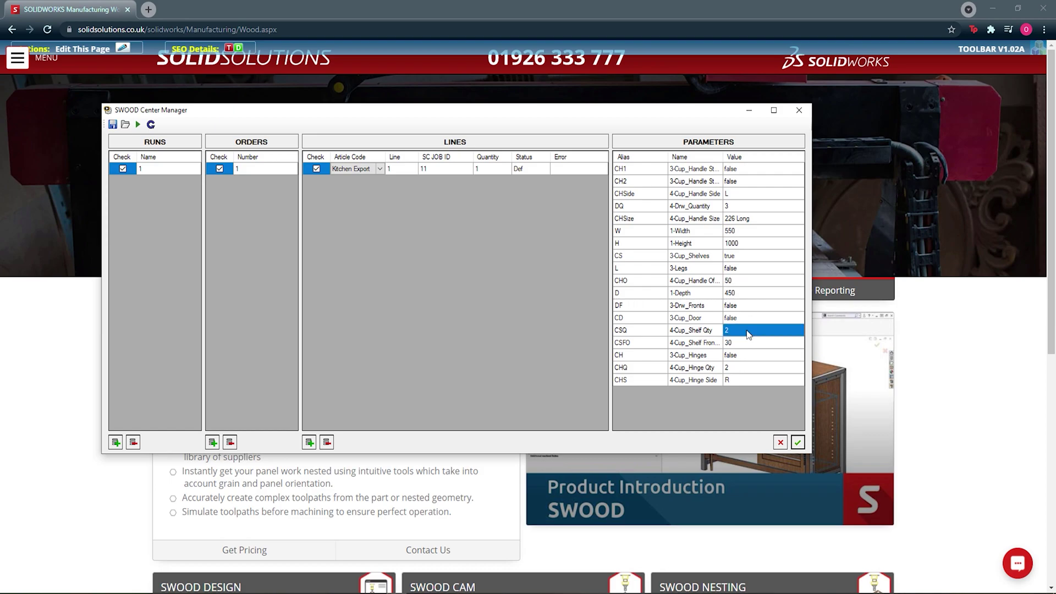
{"action": "left_click", "coordinate": [125, 124]}
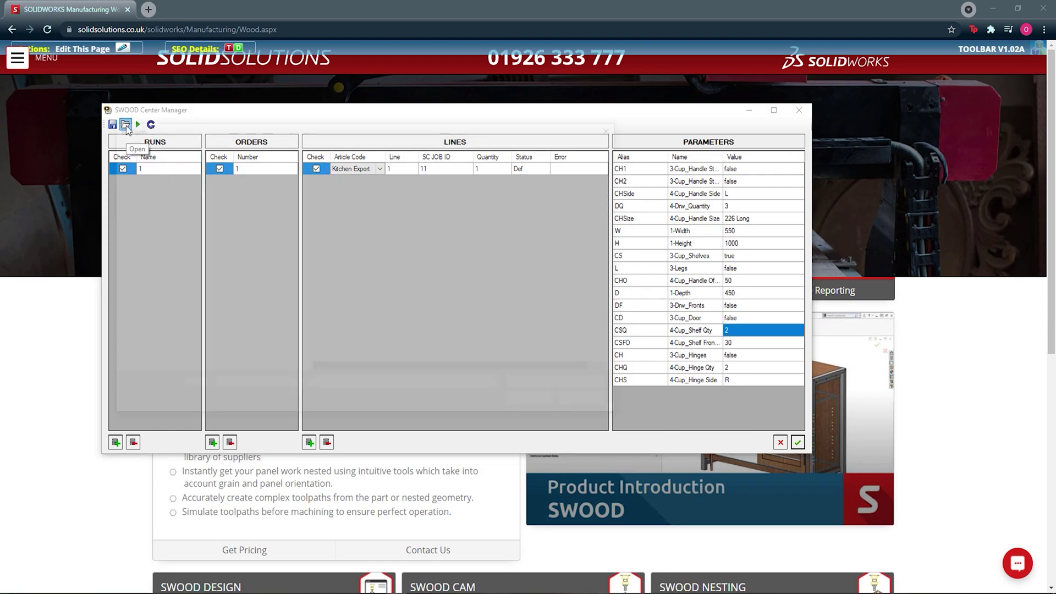
Load Demo - Kitchen Export.xml, check each line's parameters, and run all five lines.
{"action": "double_click", "coordinate": [382, 238]}
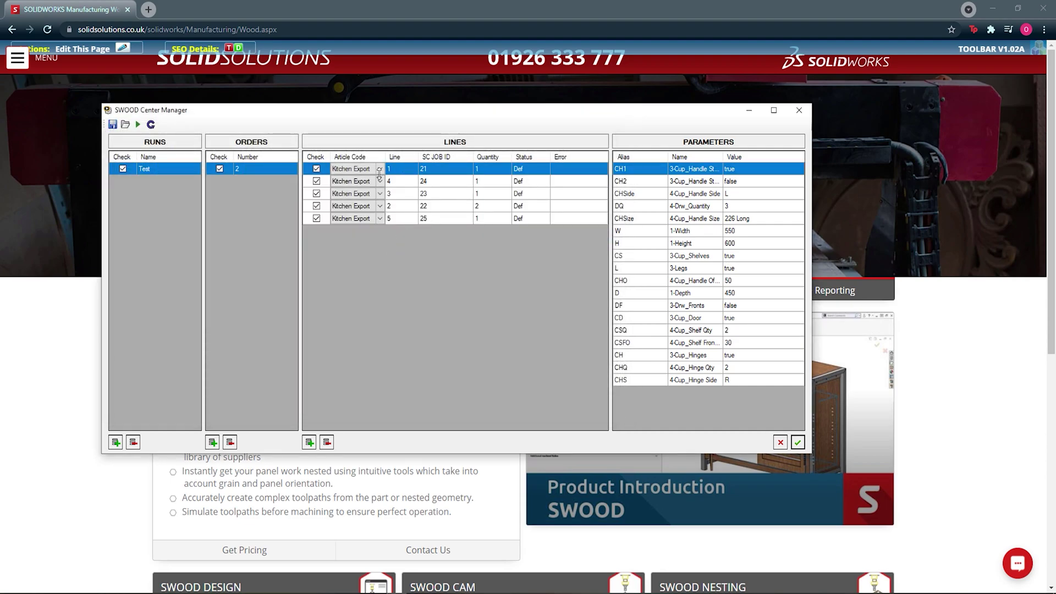
{"action": "left_click", "coordinate": [456, 182]}
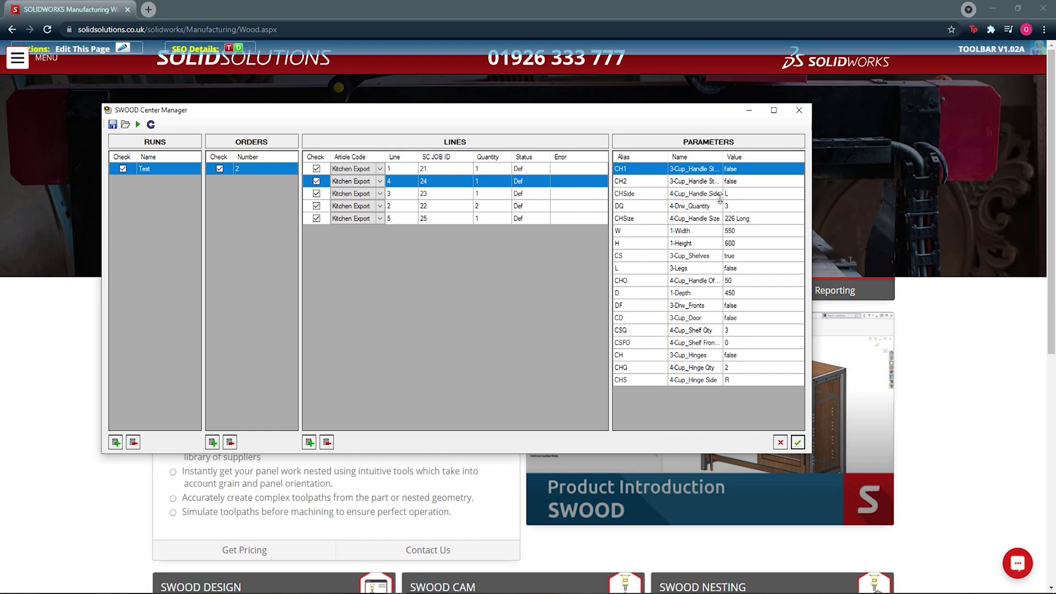
{"action": "left_click", "coordinate": [457, 195]}
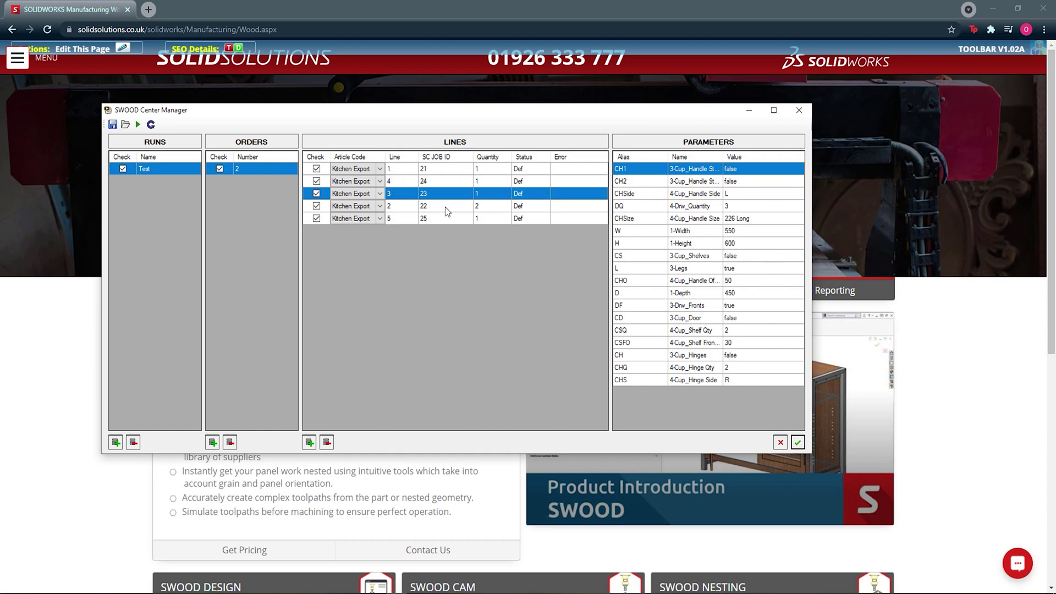
{"action": "left_click", "coordinate": [445, 208]}
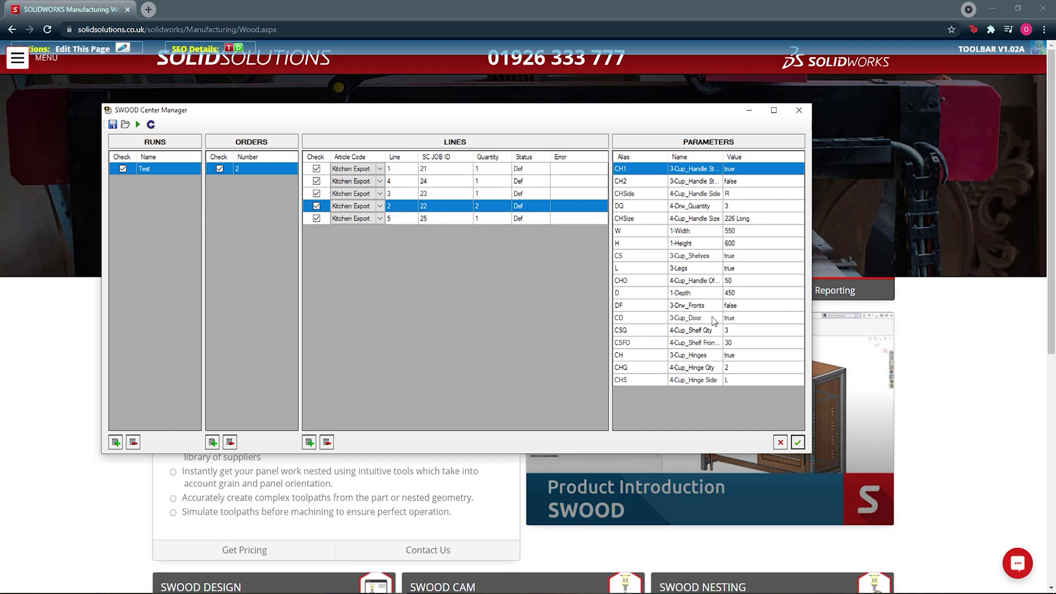
{"action": "left_click", "coordinate": [453, 219]}
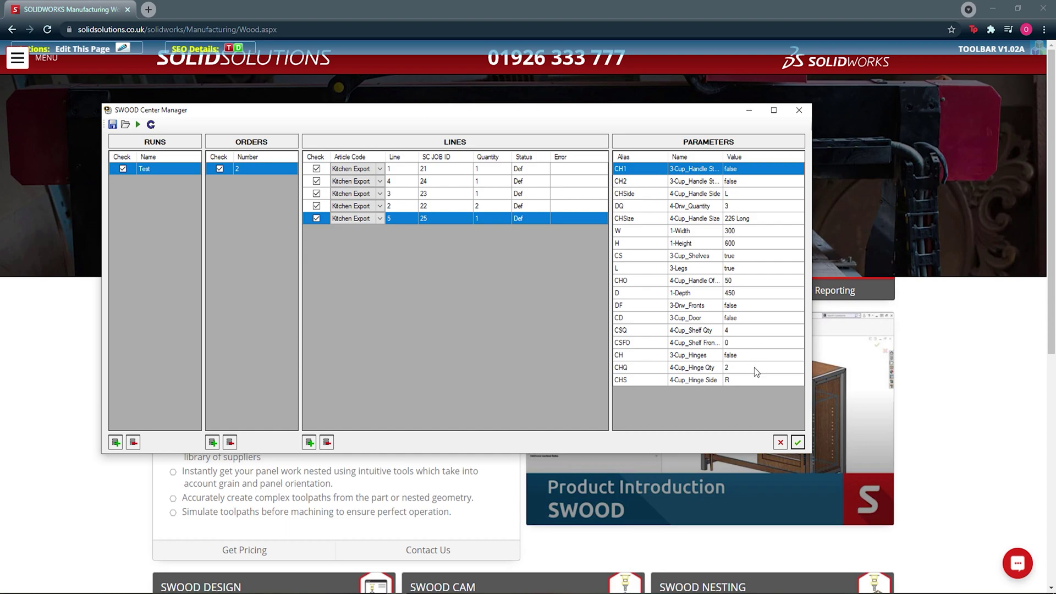
{"action": "left_click", "coordinate": [138, 124]}
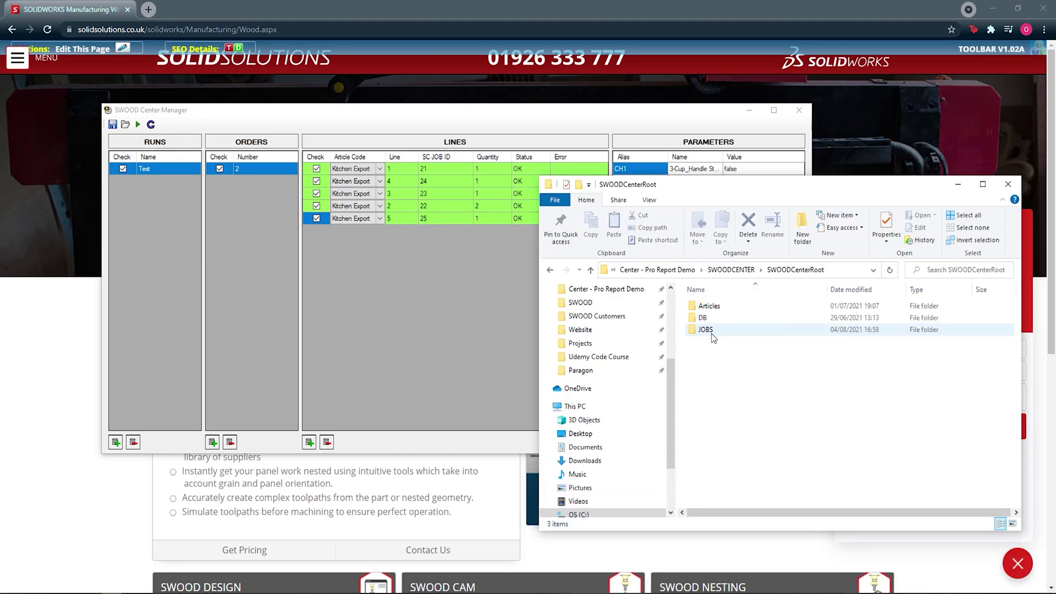
Open job 21's Home_Kitchen Export.html report from the JOBS folder.
{"action": "double_click", "coordinate": [701, 329]}
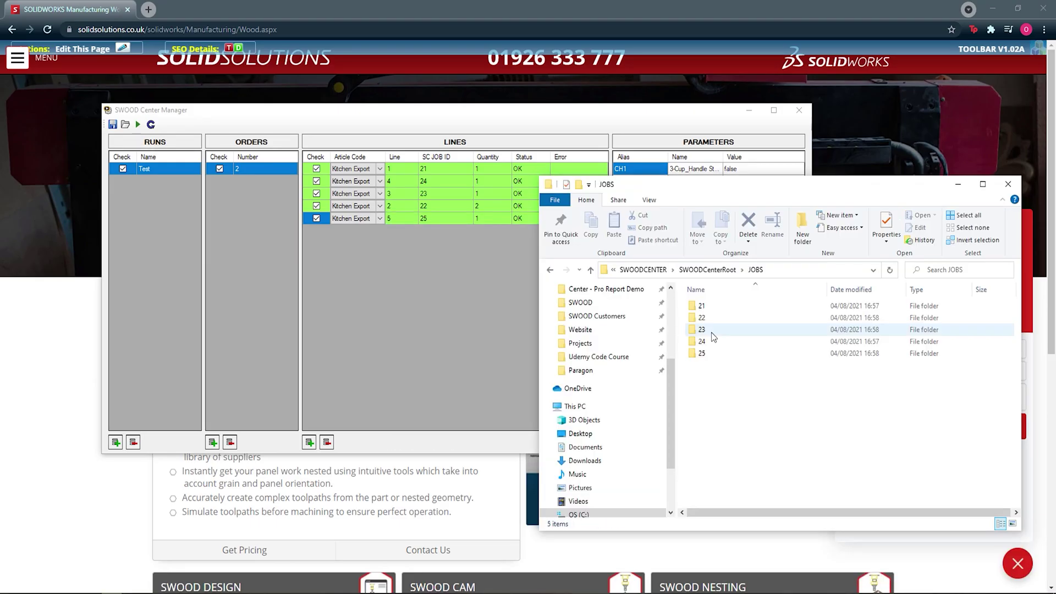
{"action": "left_click", "coordinate": [718, 307]}
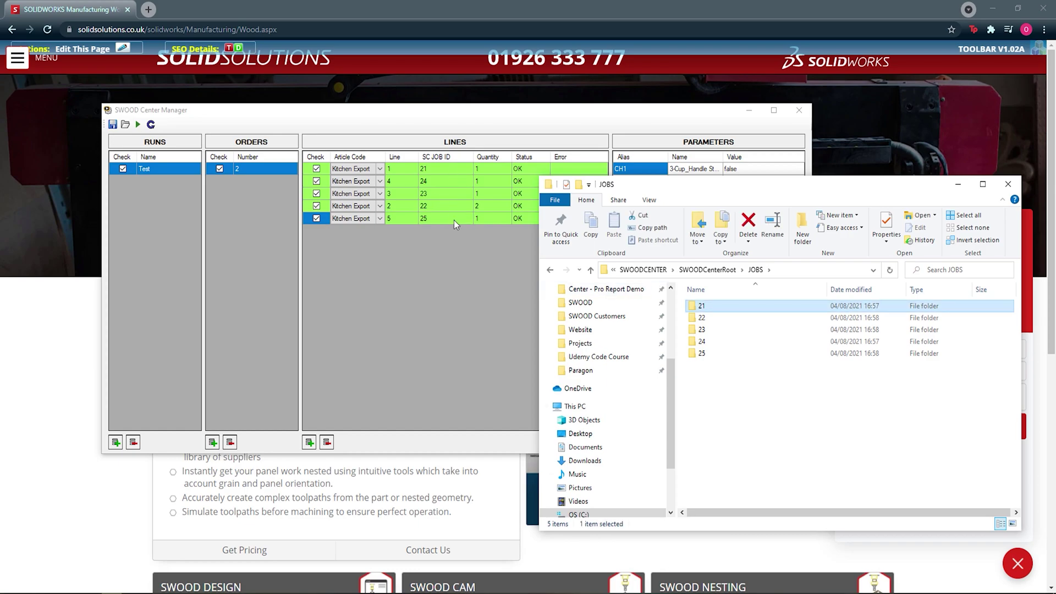
{"action": "double_click", "coordinate": [736, 304]}
{"action": "double_click", "coordinate": [730, 330]}
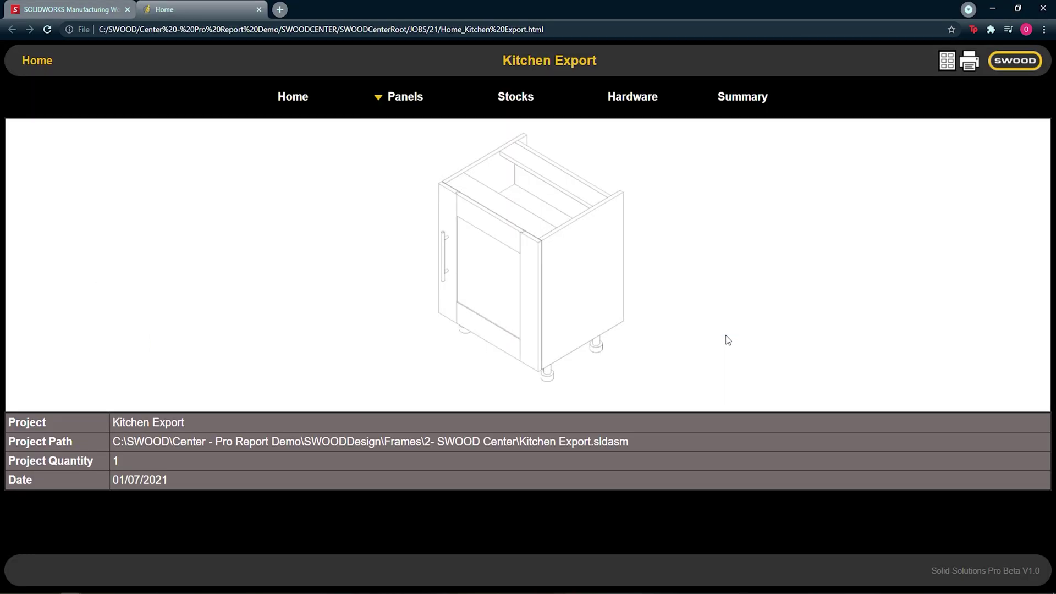
{"action": "key", "text": "alt+Tab"}
{"action": "key", "text": "alt+Up"}
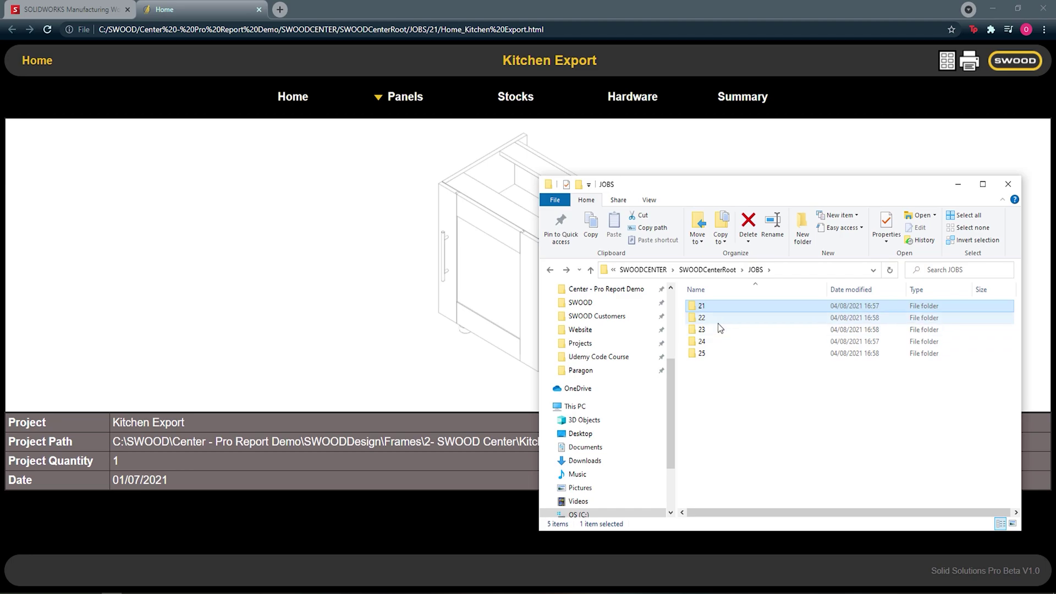
Open the Kitchen Export HTML reports for jobs 22 and 23.
{"action": "double_click", "coordinate": [725, 318]}
{"action": "key", "text": "alt+Tab"}
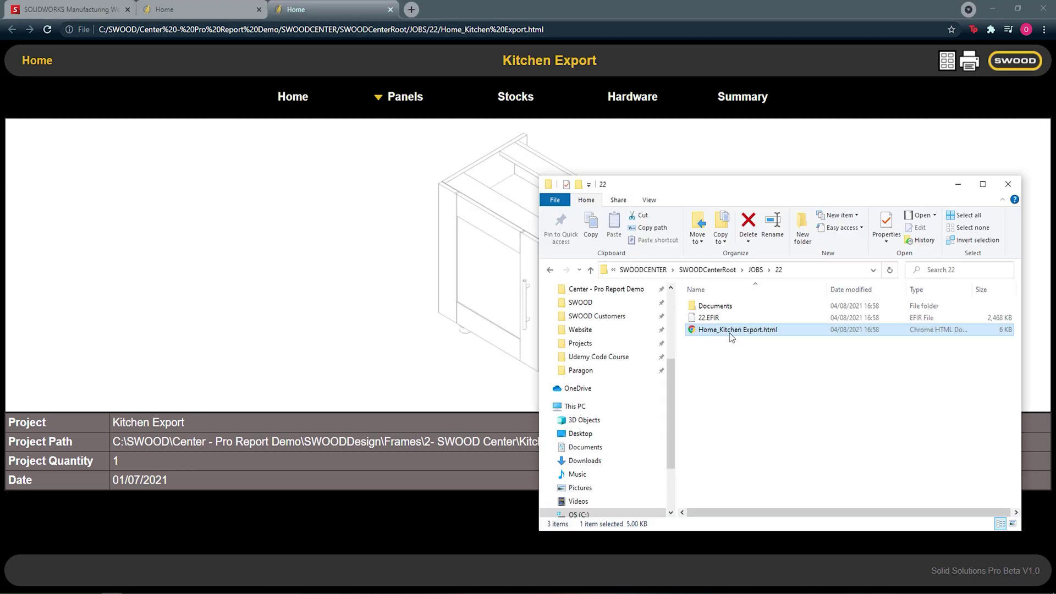
{"action": "key", "text": "alt+Up"}
{"action": "double_click", "coordinate": [719, 332]}
{"action": "key", "text": "alt+Tab"}
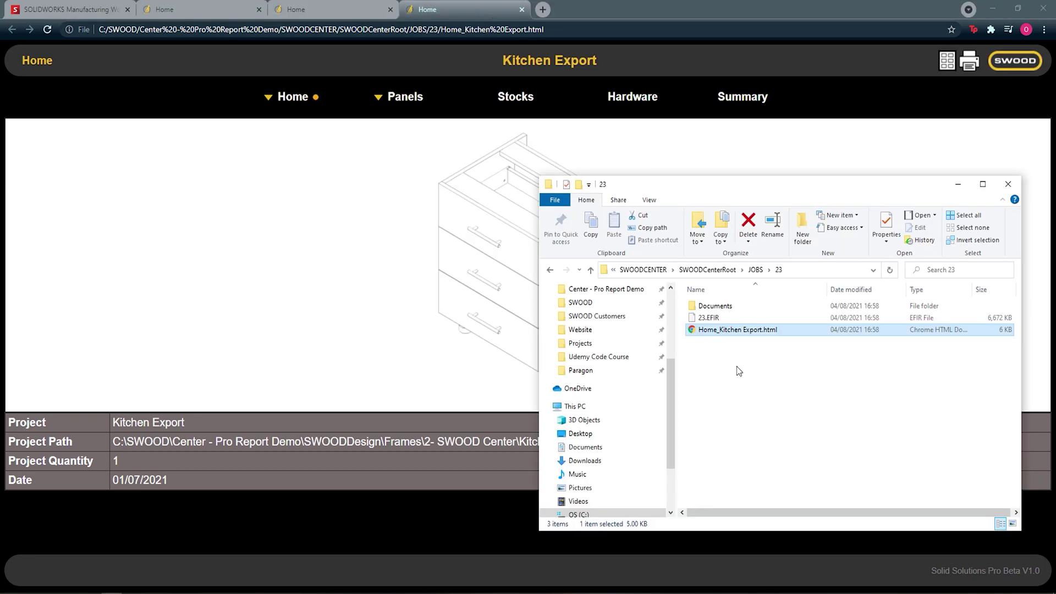
{"action": "key", "text": "alt+Up"}
Open the Kitchen Export HTML reports for jobs 24 and 25.
{"action": "double_click", "coordinate": [720, 341]}
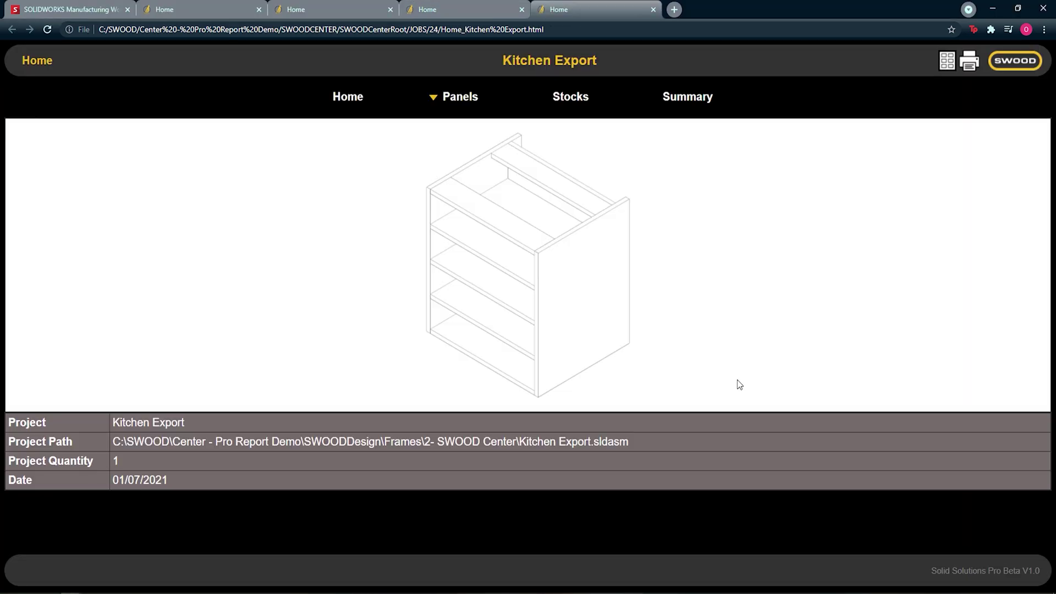
{"action": "key", "text": "alt+Tab"}
{"action": "key", "text": "alt+Up"}
{"action": "double_click", "coordinate": [721, 351]}
{"action": "double_click", "coordinate": [723, 333]}
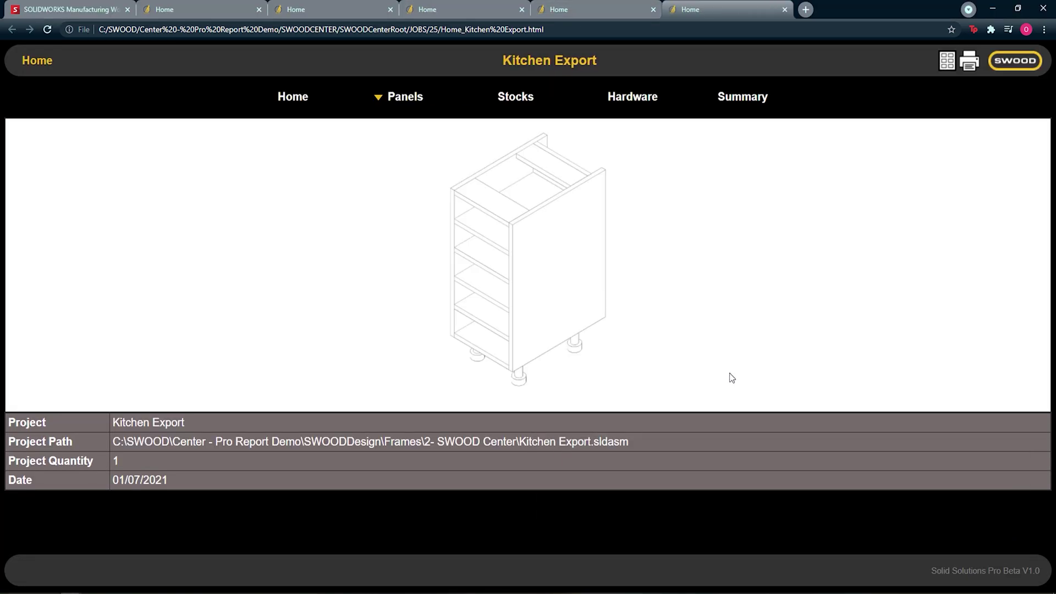
Flip through the Chrome tabs to compare the job reports' cabinet variants.
{"action": "left_click", "coordinate": [236, 7]}
{"action": "left_click", "coordinate": [324, 3]}
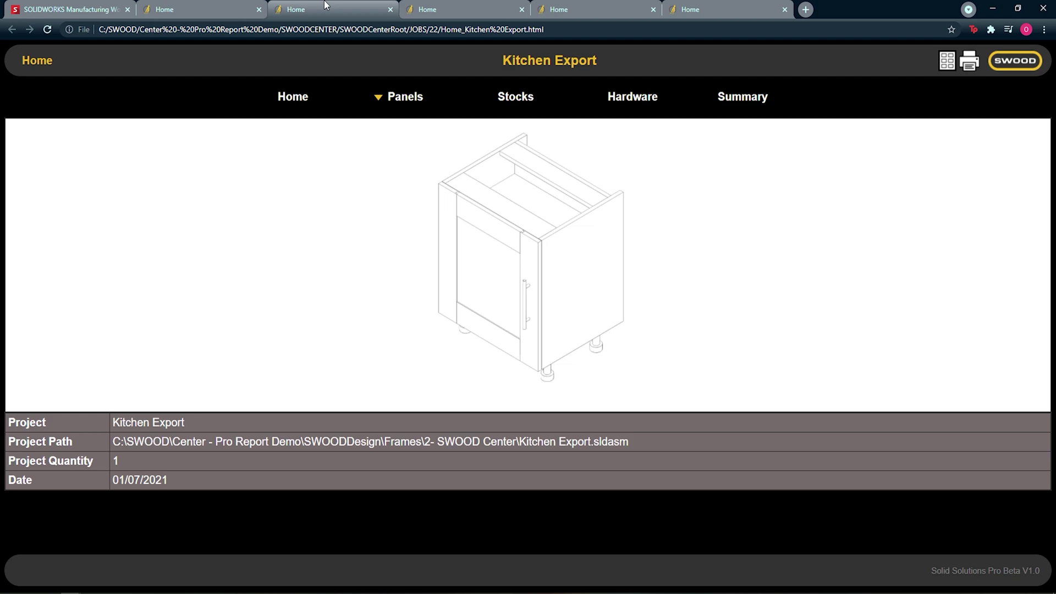
{"action": "left_click", "coordinate": [452, 1]}
{"action": "left_click", "coordinate": [571, 3]}
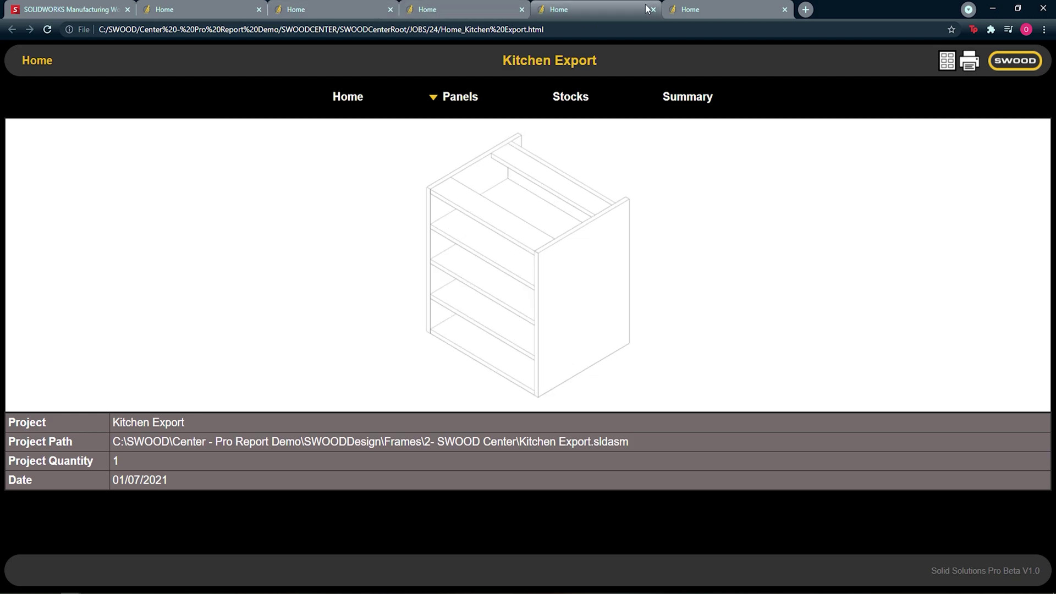